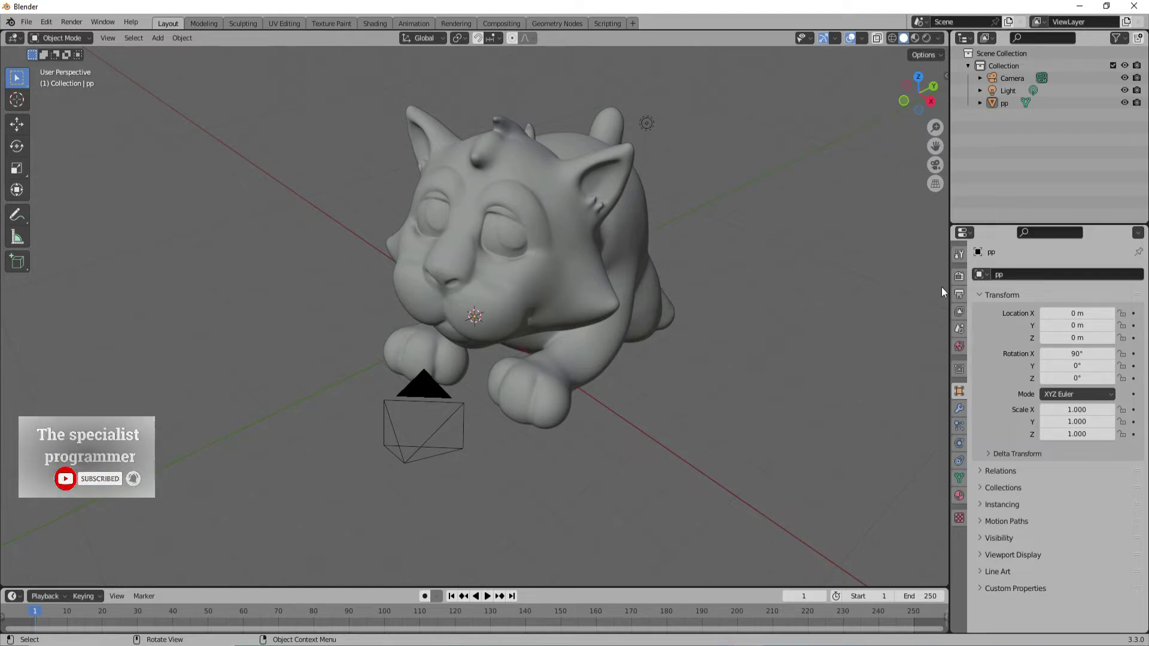
# - Set the render engine to Cycles on GPU Compute and switch to the Shading workspace
pyautogui.click(959, 276)
pyautogui.click(1073, 274)
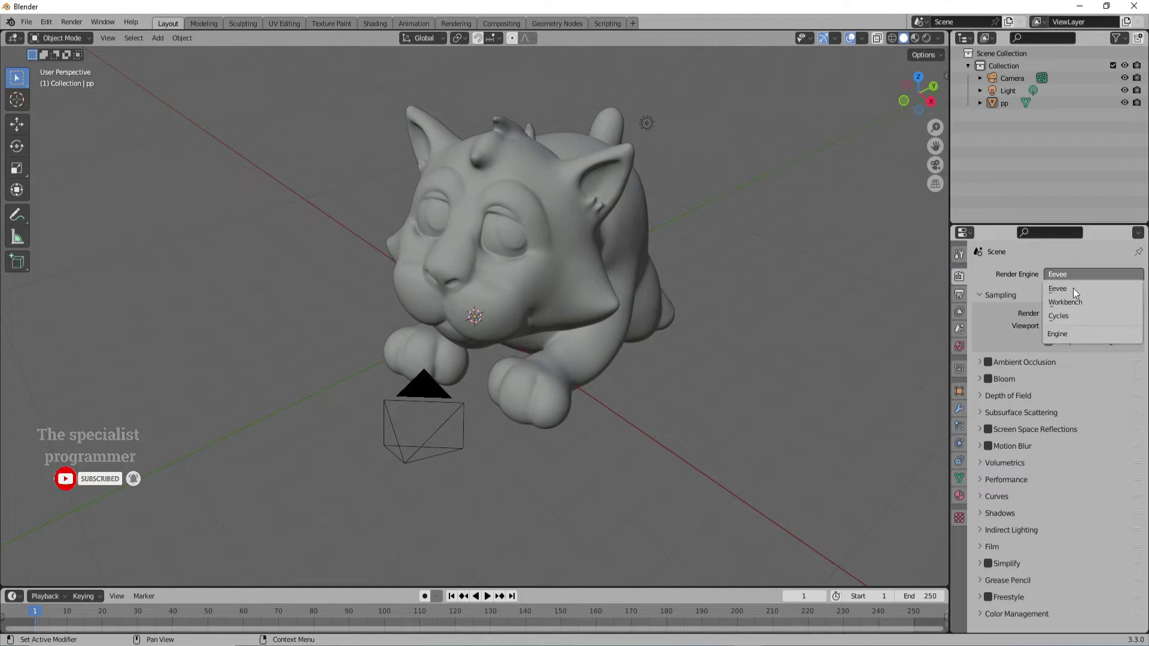
pyautogui.click(1065, 314)
pyautogui.click(1079, 304)
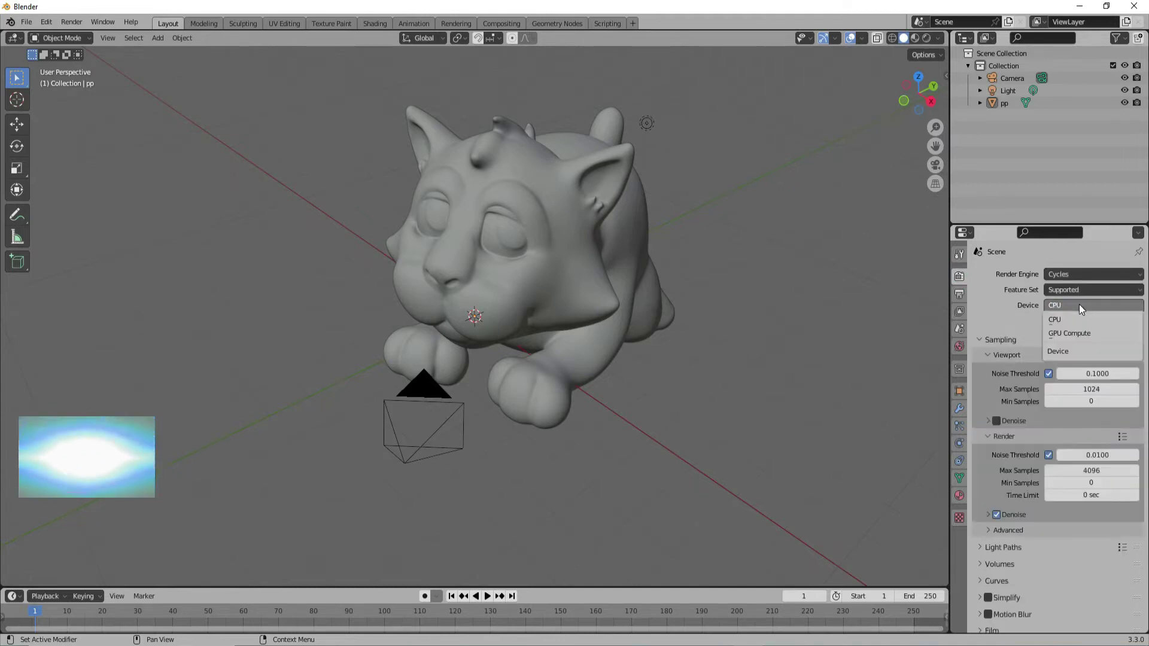
pyautogui.click(1075, 332)
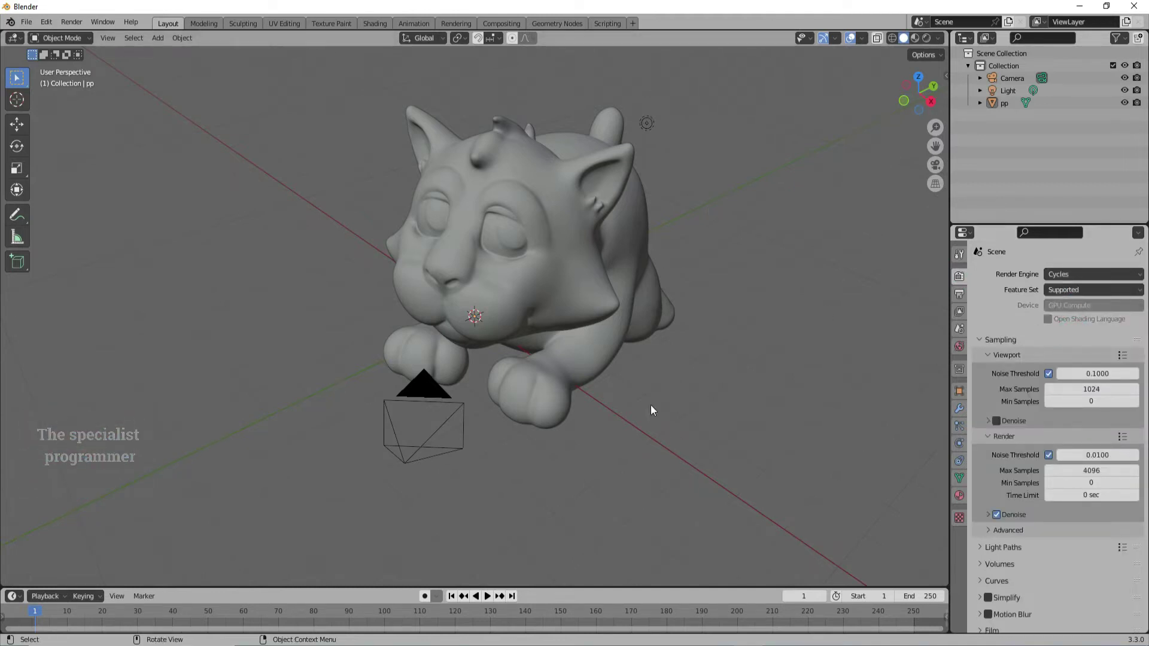
pyautogui.click(363, 24)
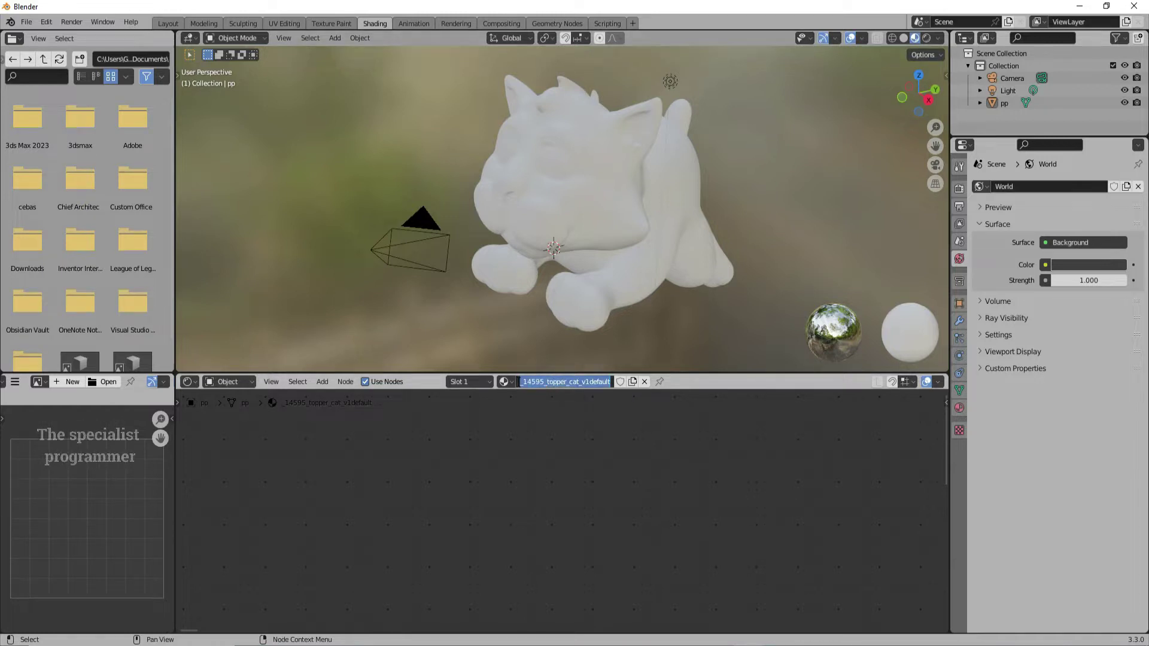
# - Create a new material named Gold and raise its Metallic value to 1.000
pyautogui.click(506, 381)
pyautogui.click(527, 412)
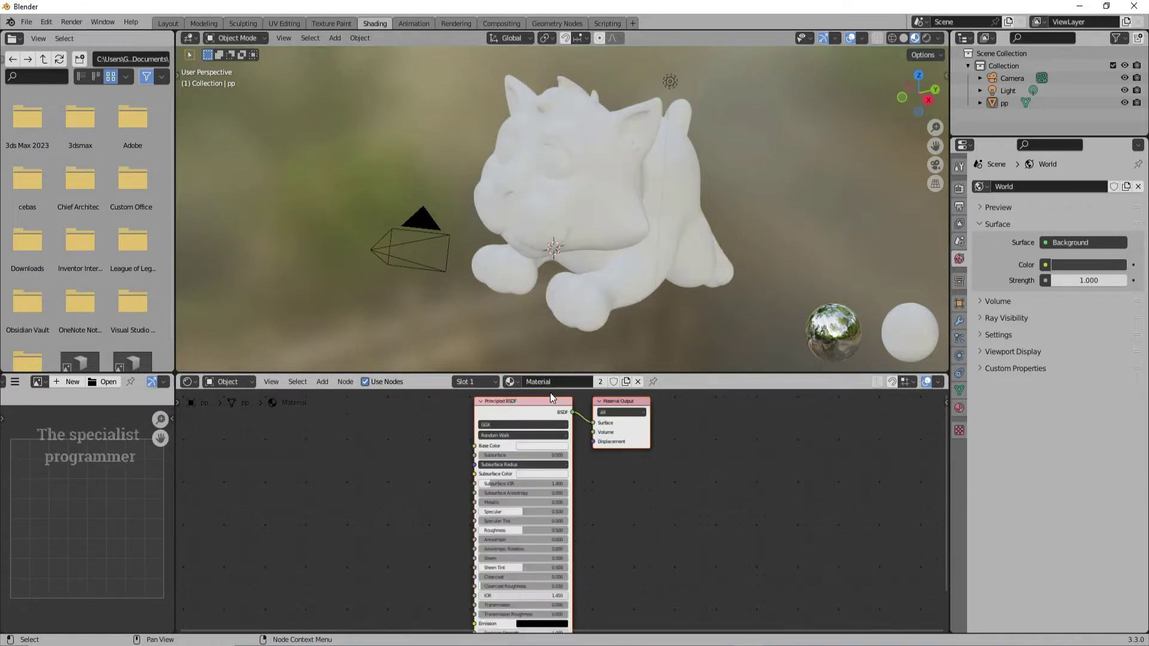
pyautogui.click(552, 382)
pyautogui.write('Gold')
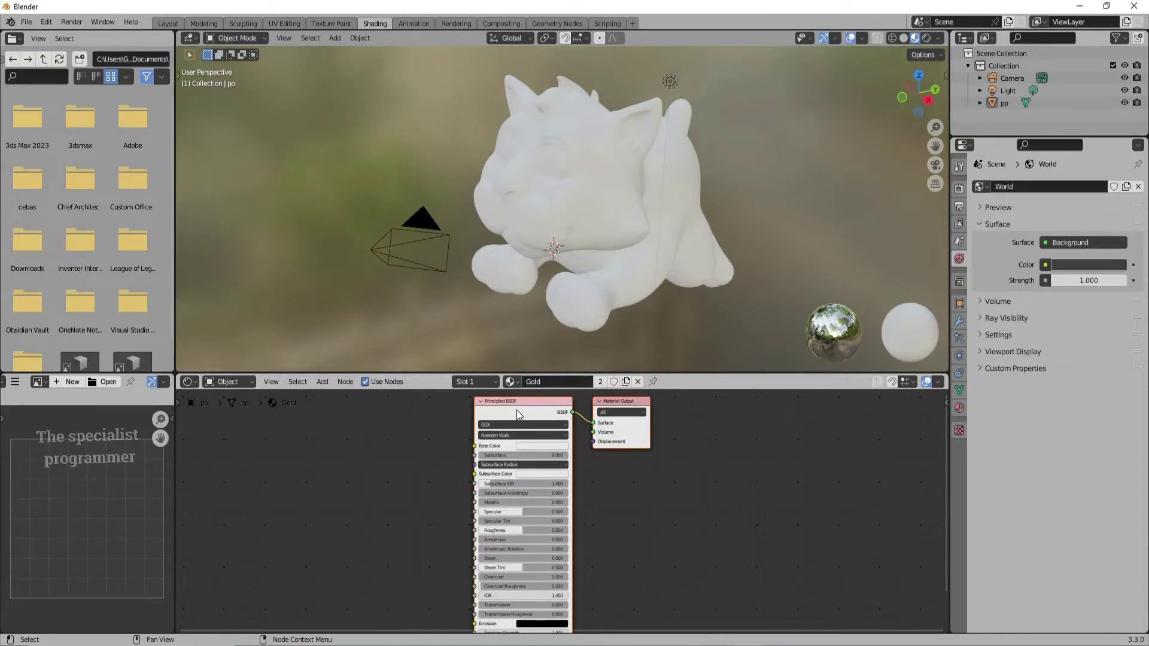
pyautogui.scroll(4, 558, 397)
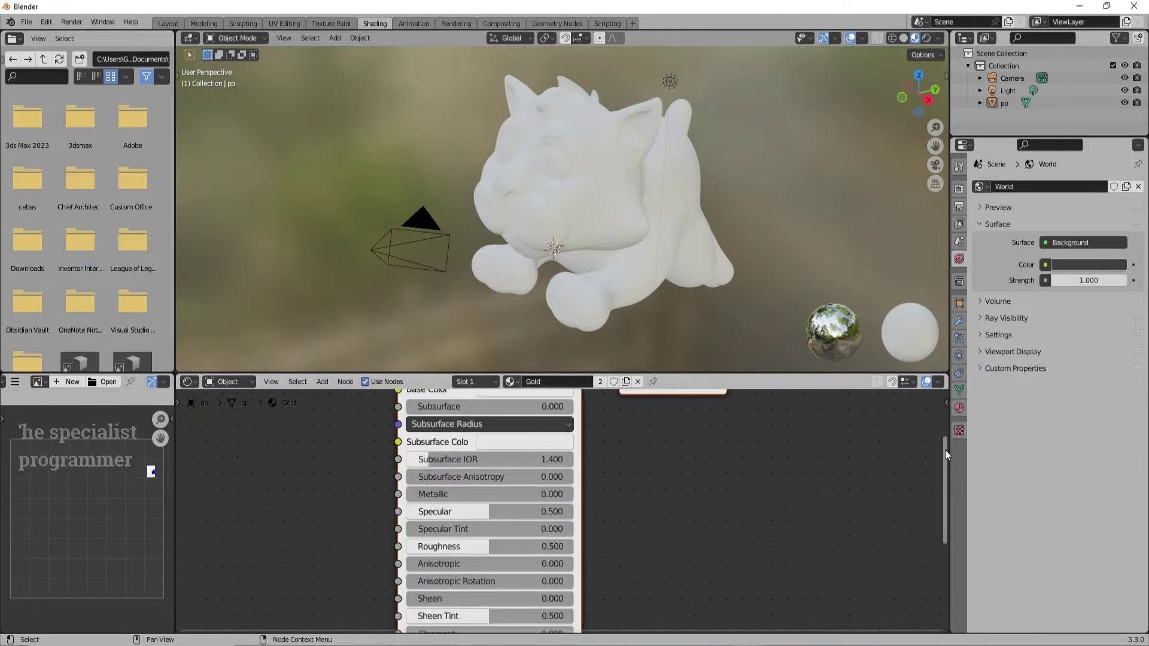
pyautogui.moveTo(946, 450); pyautogui.dragTo(954, 415)
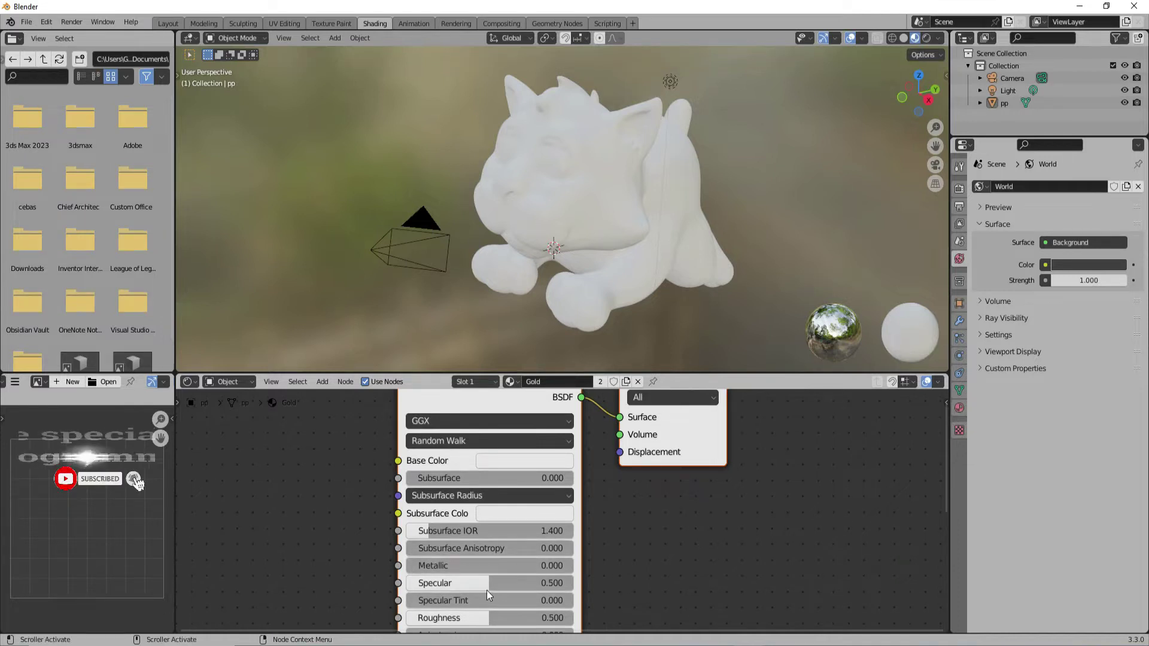
pyautogui.moveTo(409, 564); pyautogui.dragTo(539, 564)
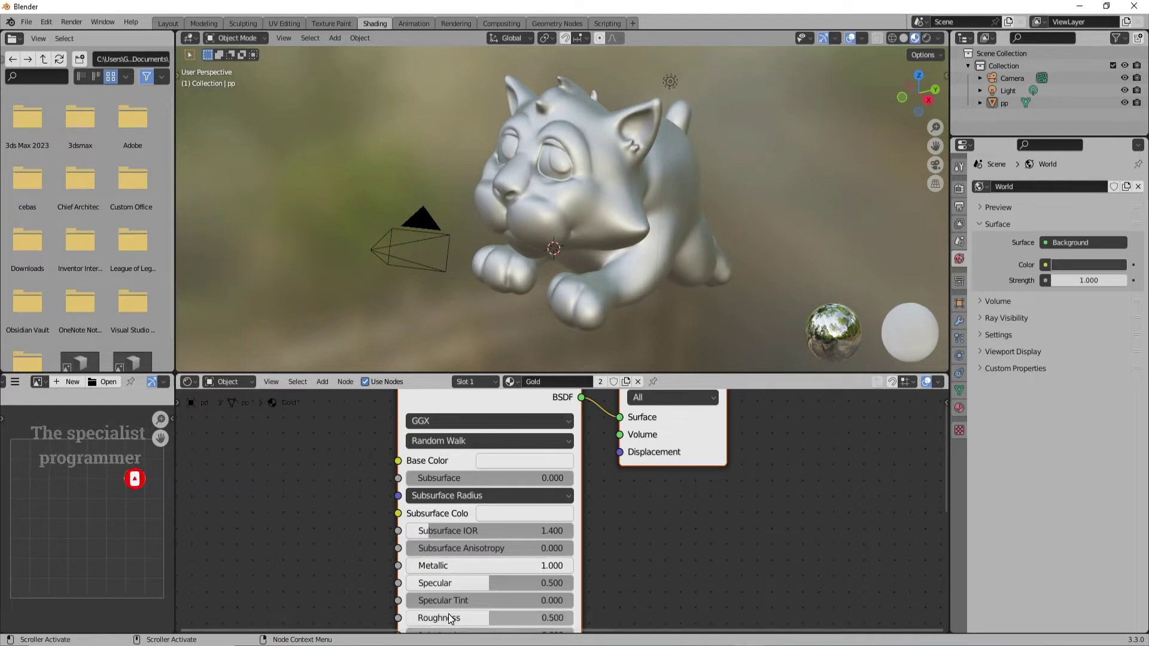
# - Set the Principled BSDF Roughness to 0.35 and recentre the node graph
pyautogui.click(475, 618)
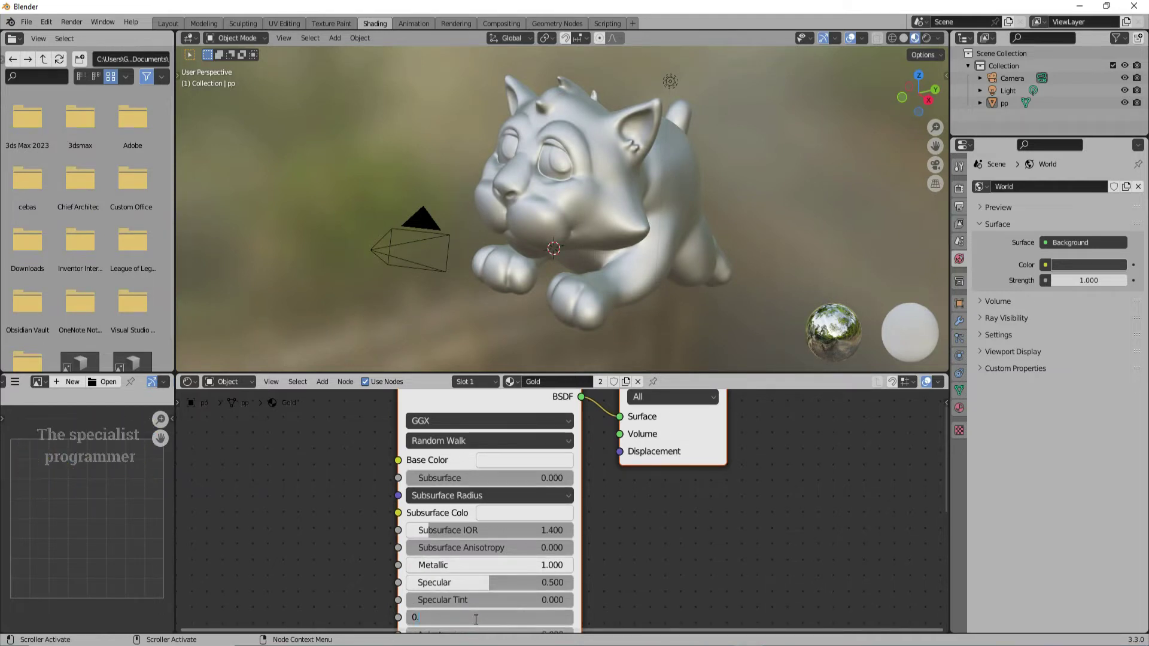
pyautogui.write('0.35')
pyautogui.press('Return')
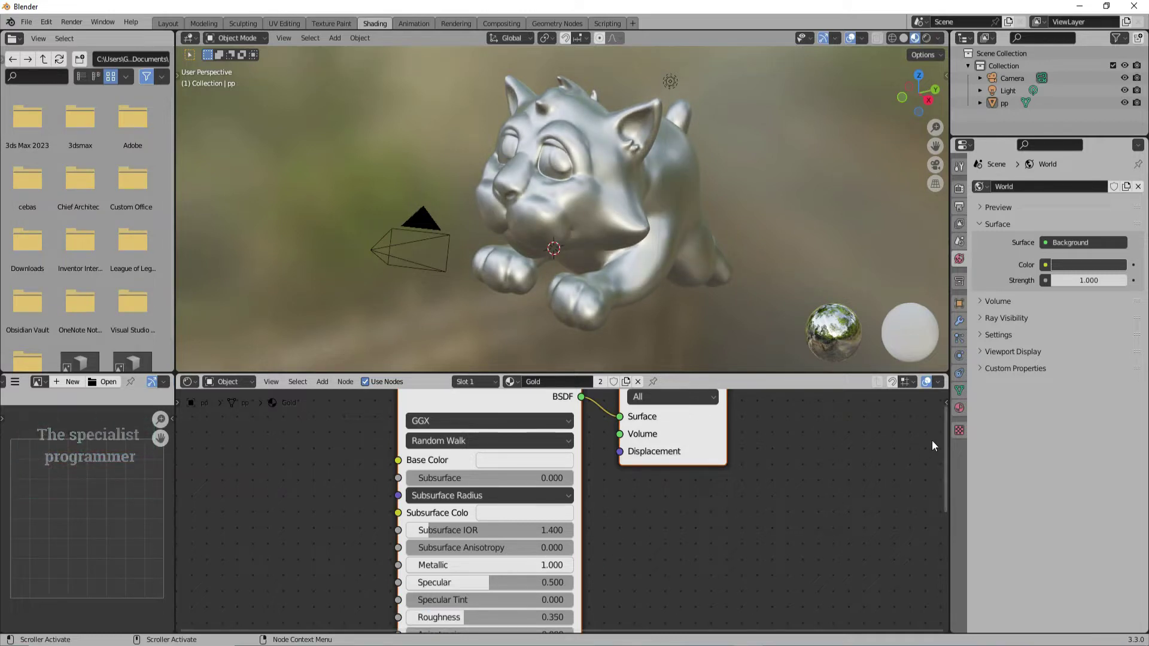
pyautogui.moveTo(946, 446); pyautogui.dragTo(951, 433)
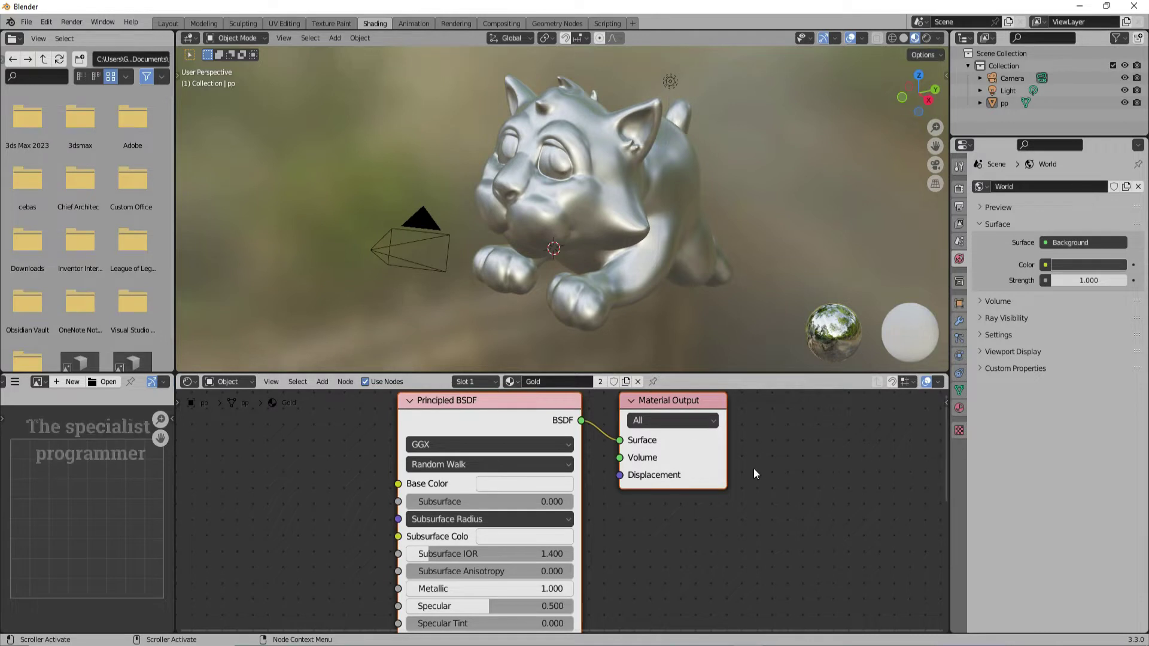
pyautogui.moveTo(753, 468); pyautogui.dragTo(894, 483, button='middle')
pyautogui.scroll(-1, 874, 479)
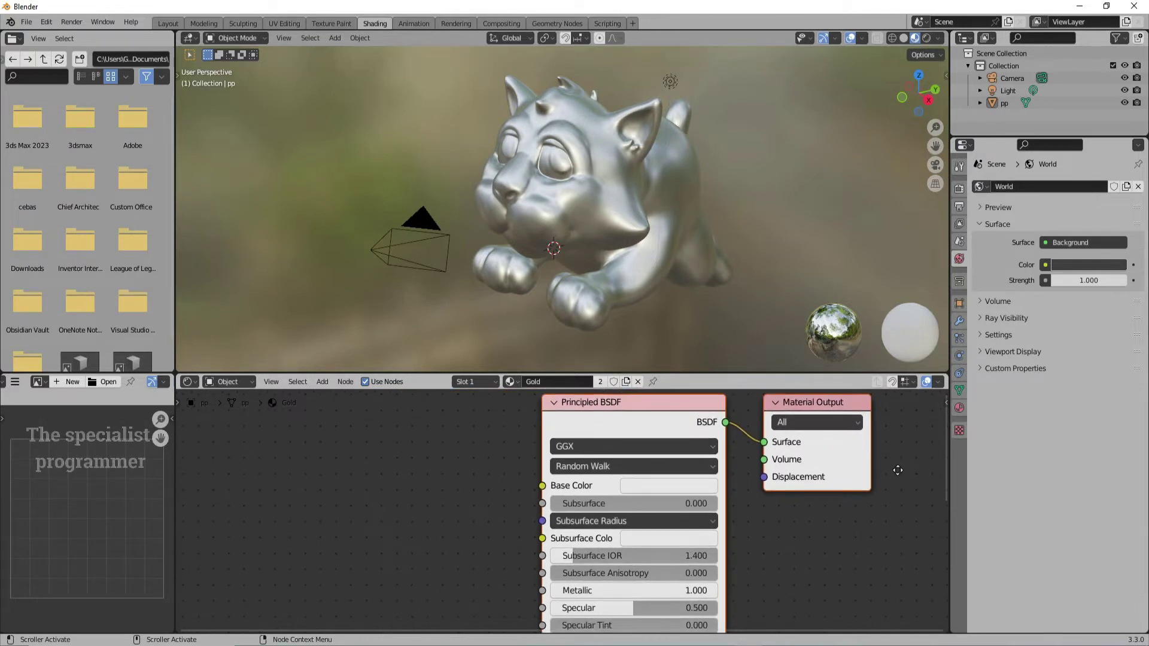
pyautogui.scroll(-2, 874, 477)
pyautogui.scroll(2, 875, 470)
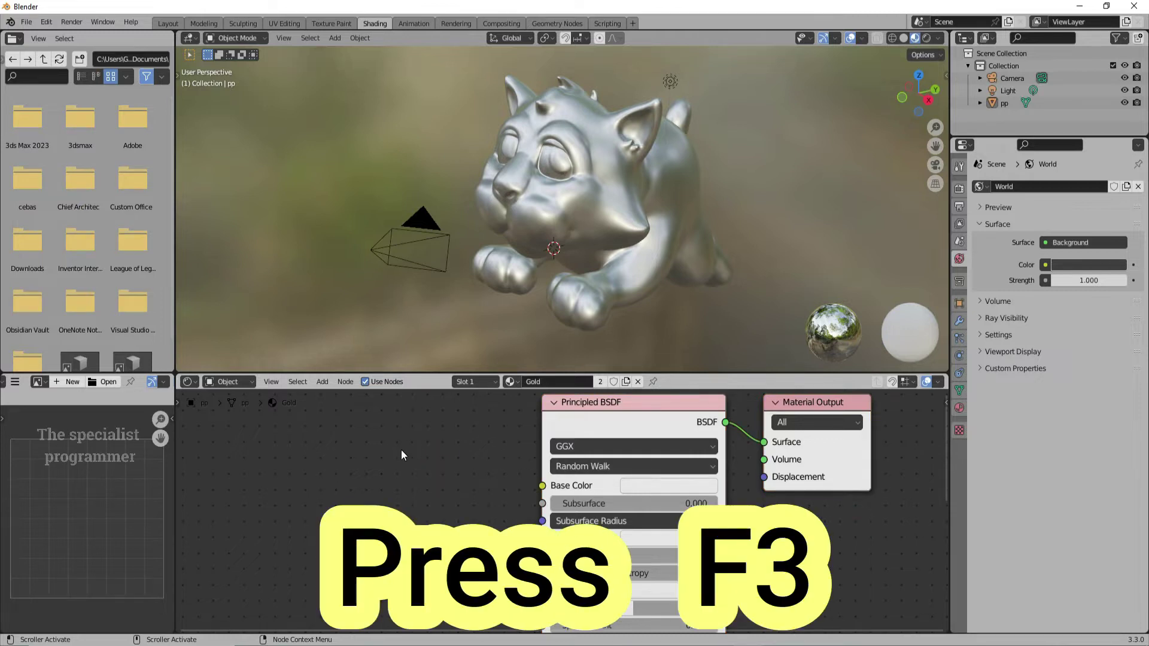
# - Add a Noise Texture node to the left of the shader nodes
pyautogui.press('F3')
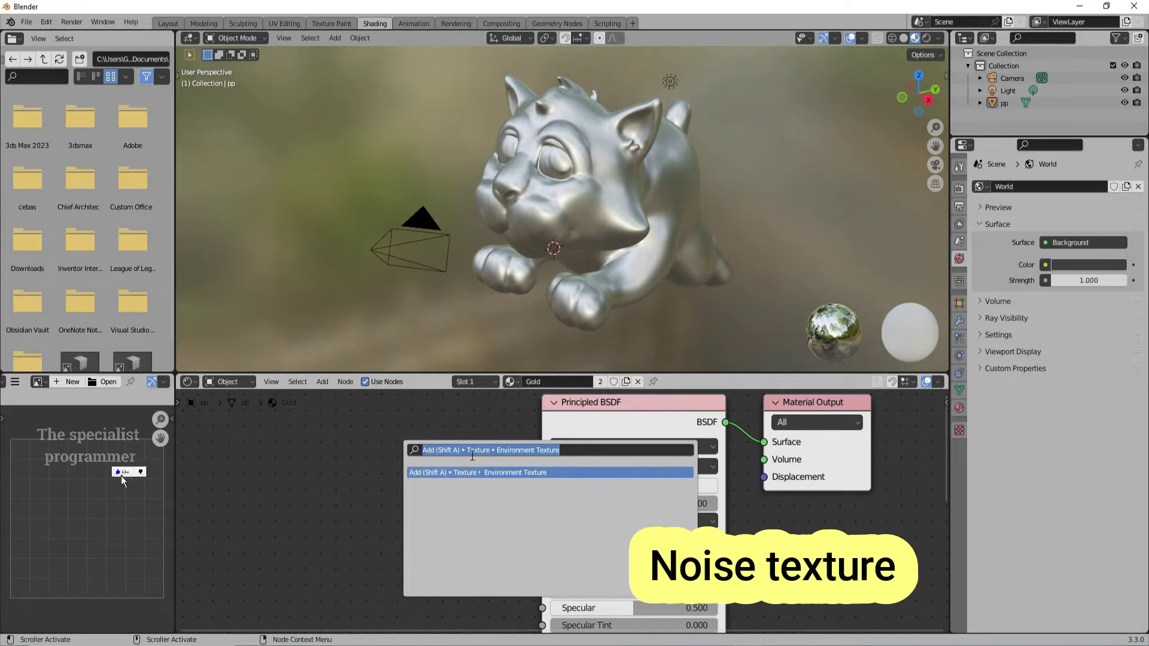
pyautogui.write('noi')
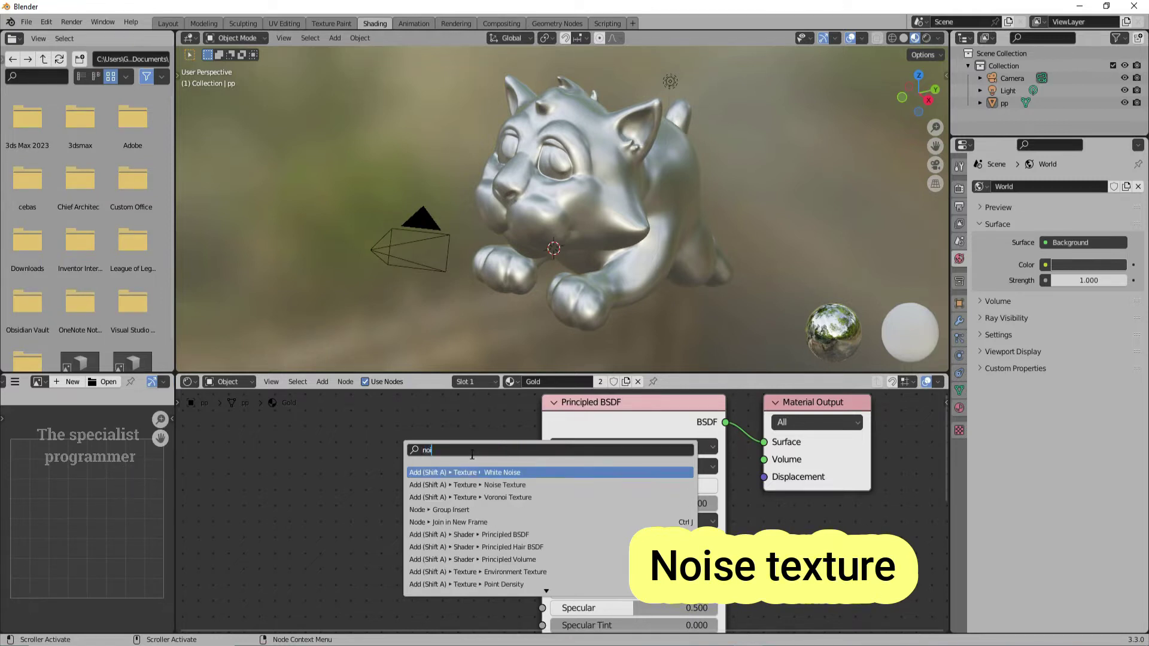
pyautogui.click(482, 485)
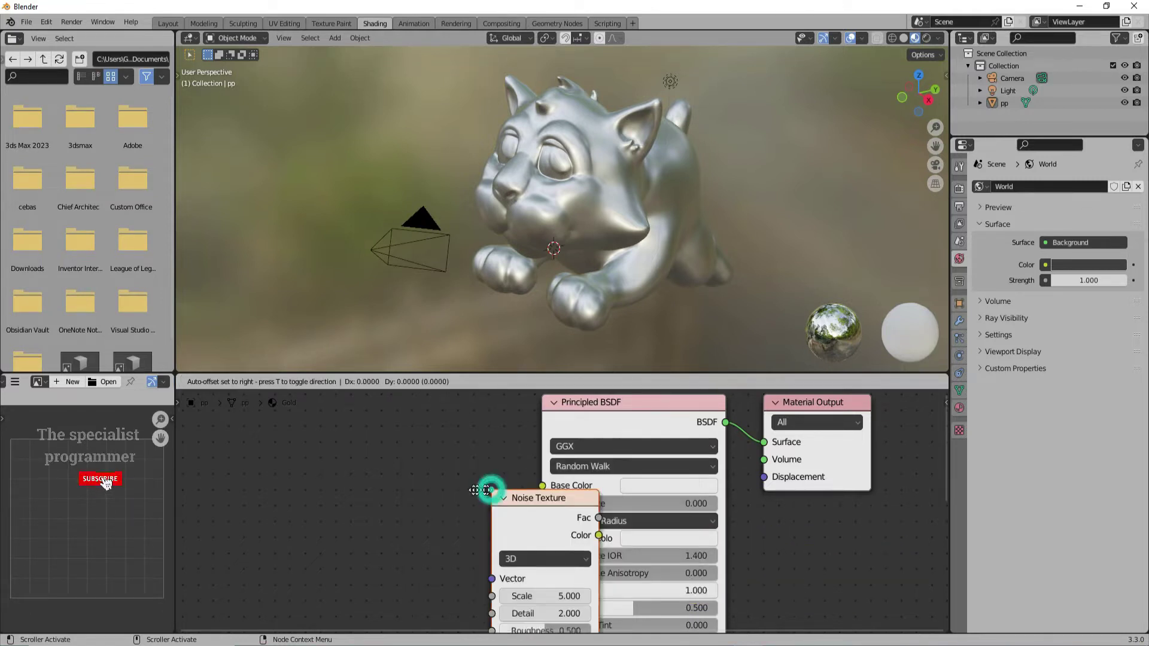
pyautogui.click(300, 437)
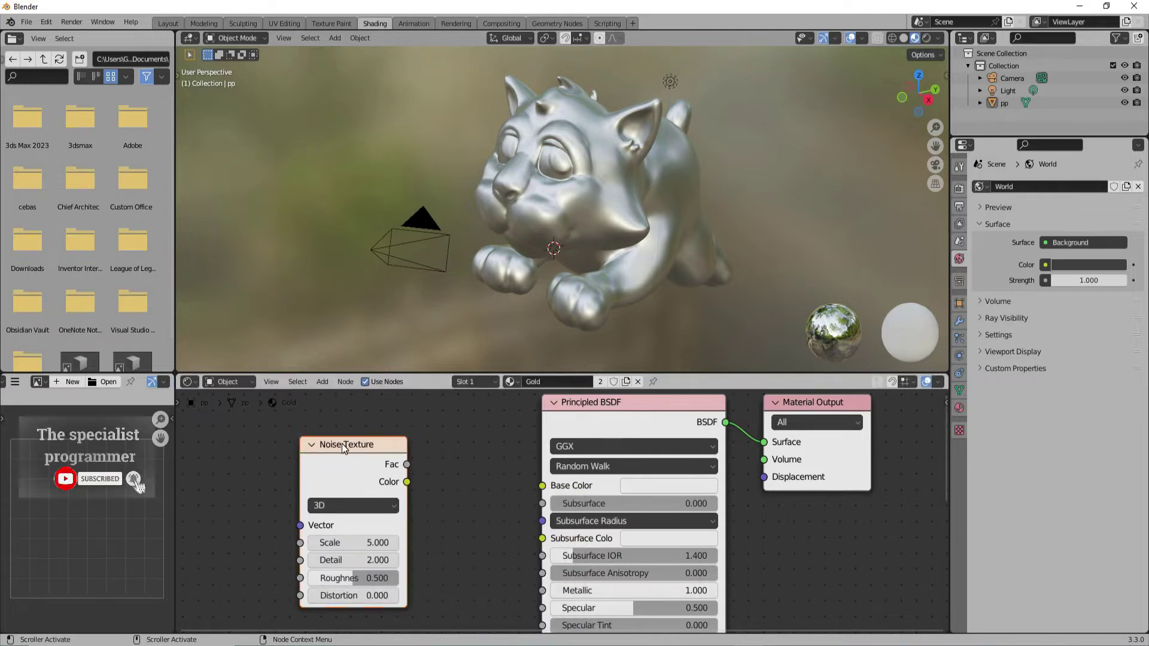
pyautogui.moveTo(343, 443); pyautogui.dragTo(293, 440)
# - Set the noise Scale 10, Detail 6.9, Roughness 0.35 and Distortion 2.2
pyautogui.click(327, 536)
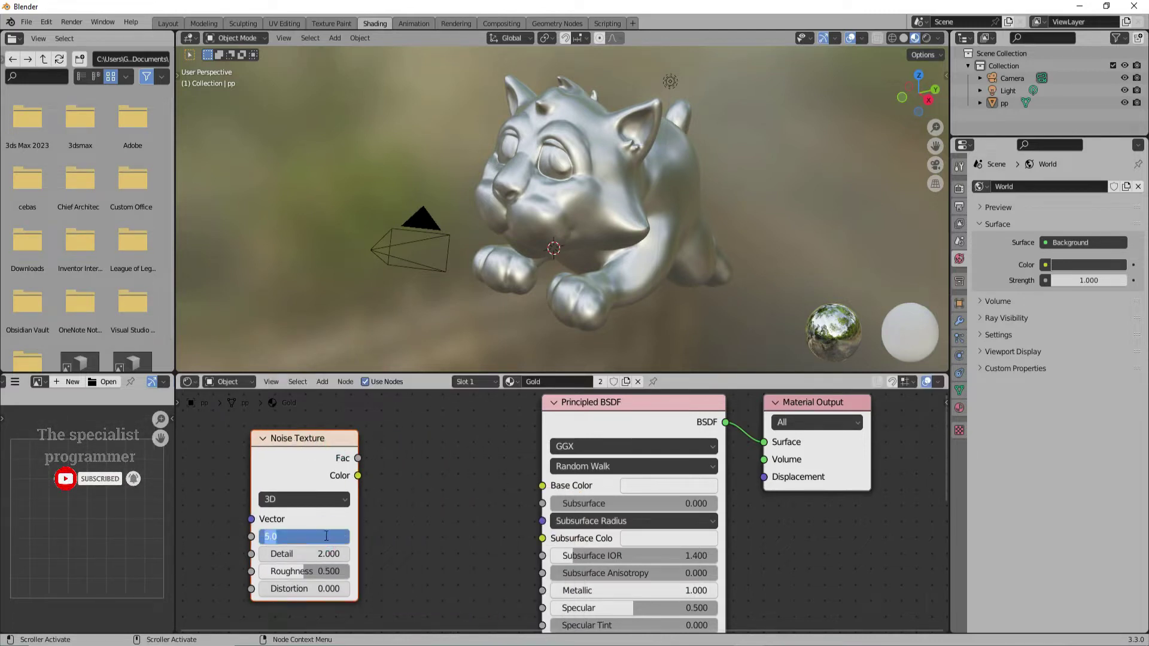
pyautogui.write('10')
pyautogui.press('Return')
pyautogui.click(327, 555)
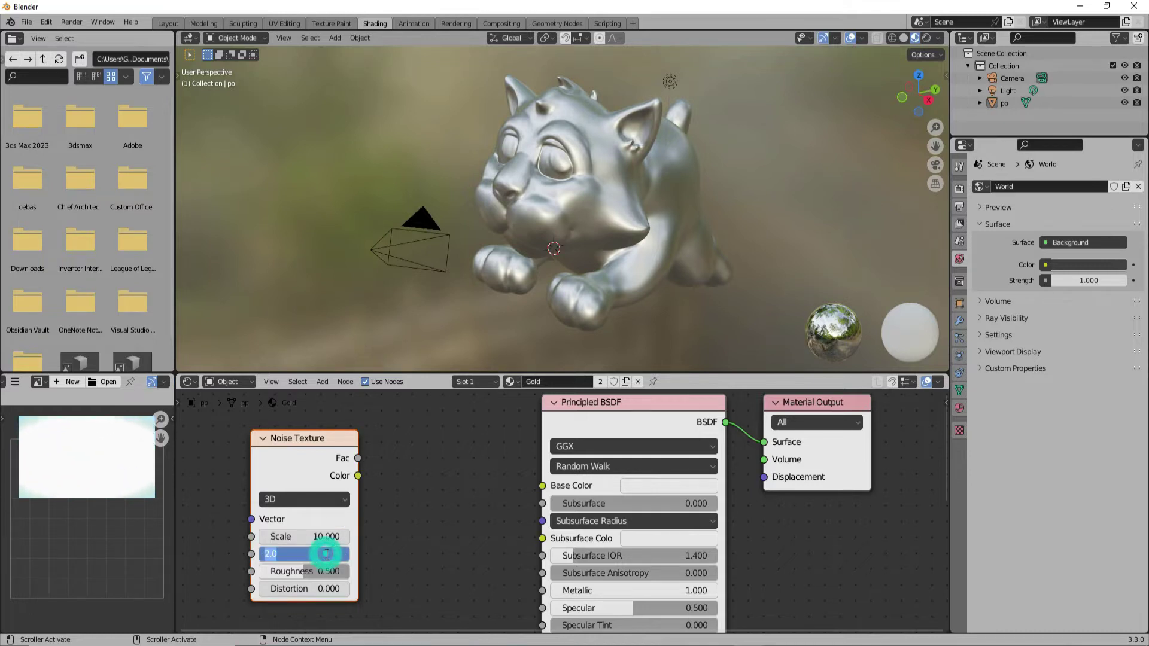
pyautogui.write('6.9')
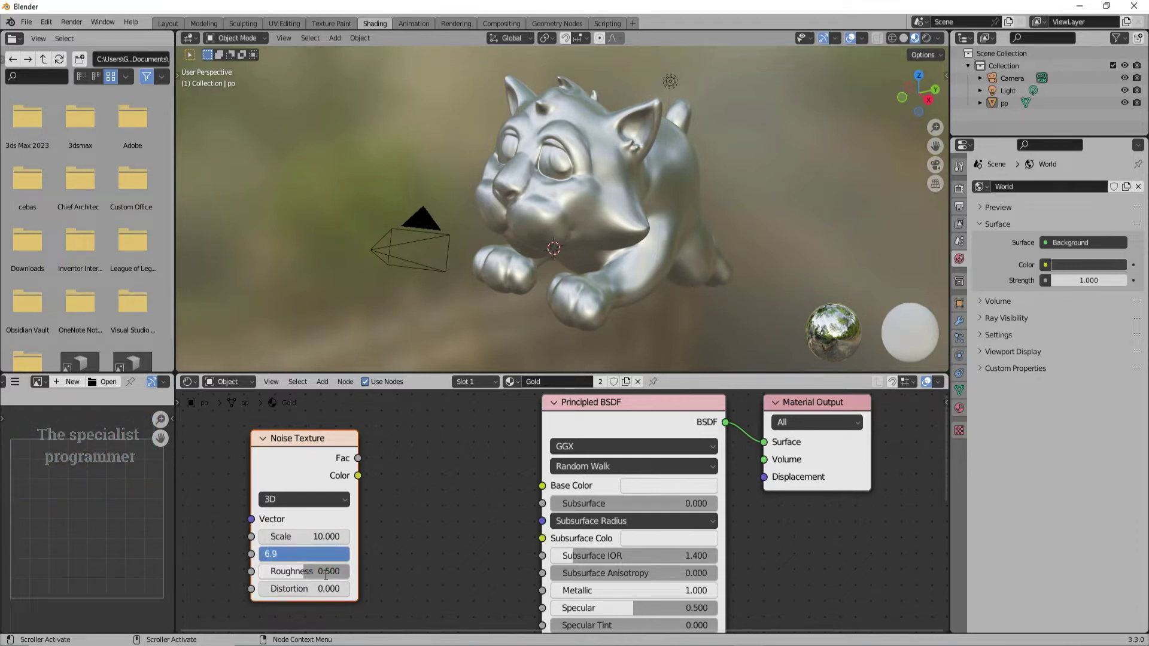
pyautogui.click(326, 572)
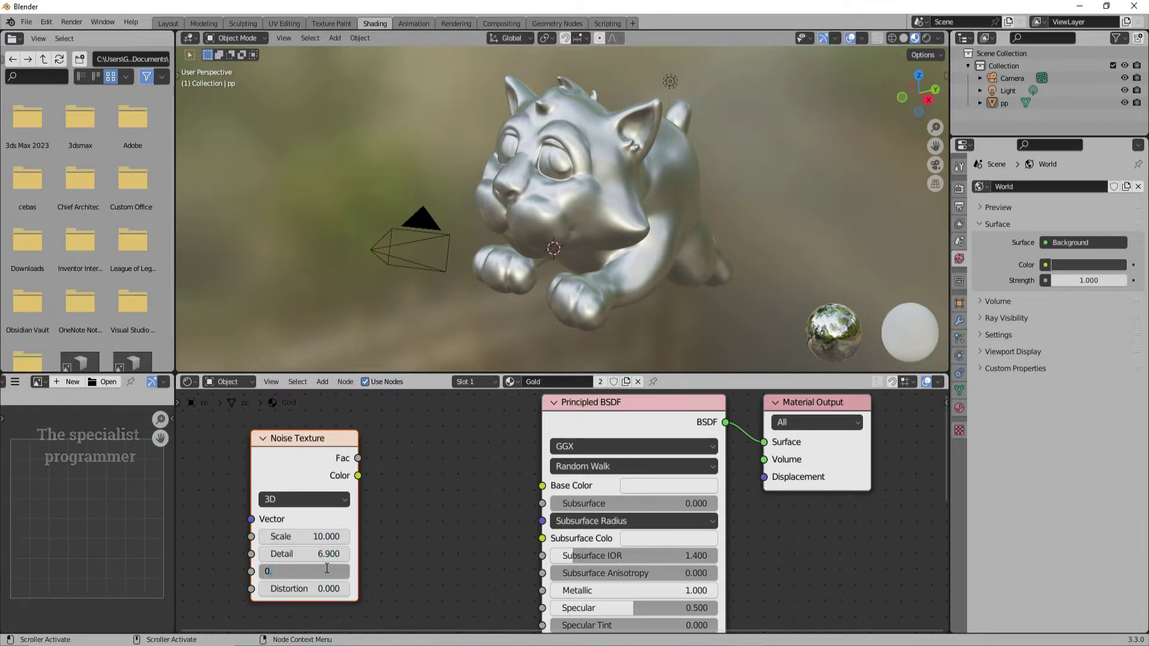
pyautogui.write('35')
pyautogui.press('Return')
pyautogui.click(327, 588)
pyautogui.write('2.2')
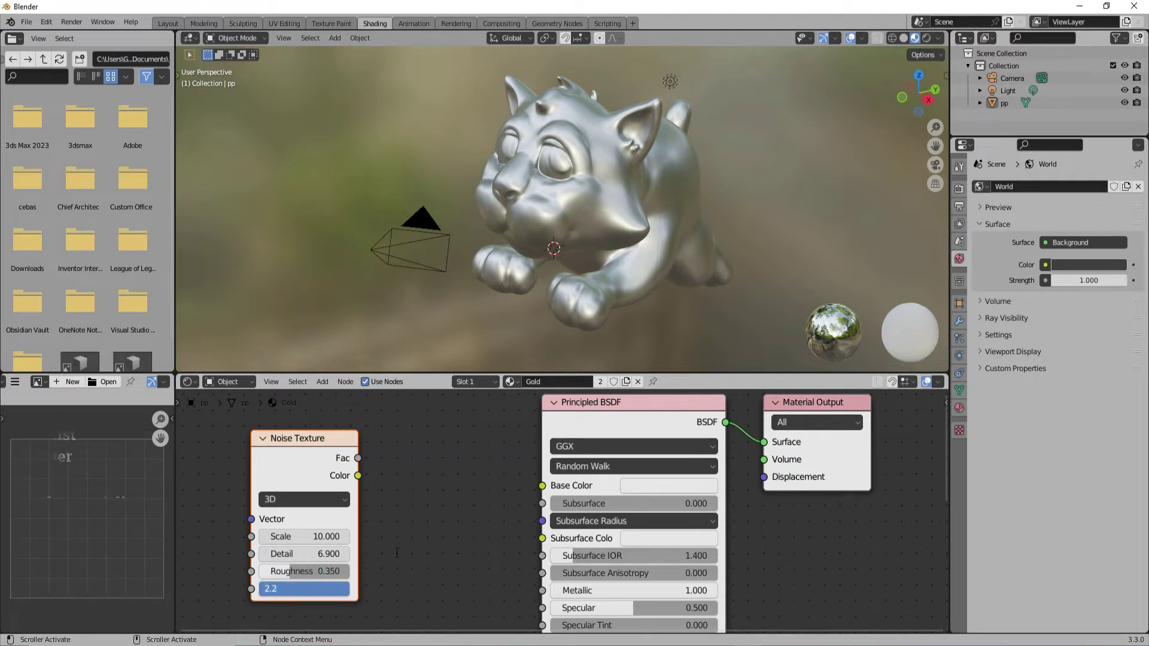
pyautogui.press('Return')
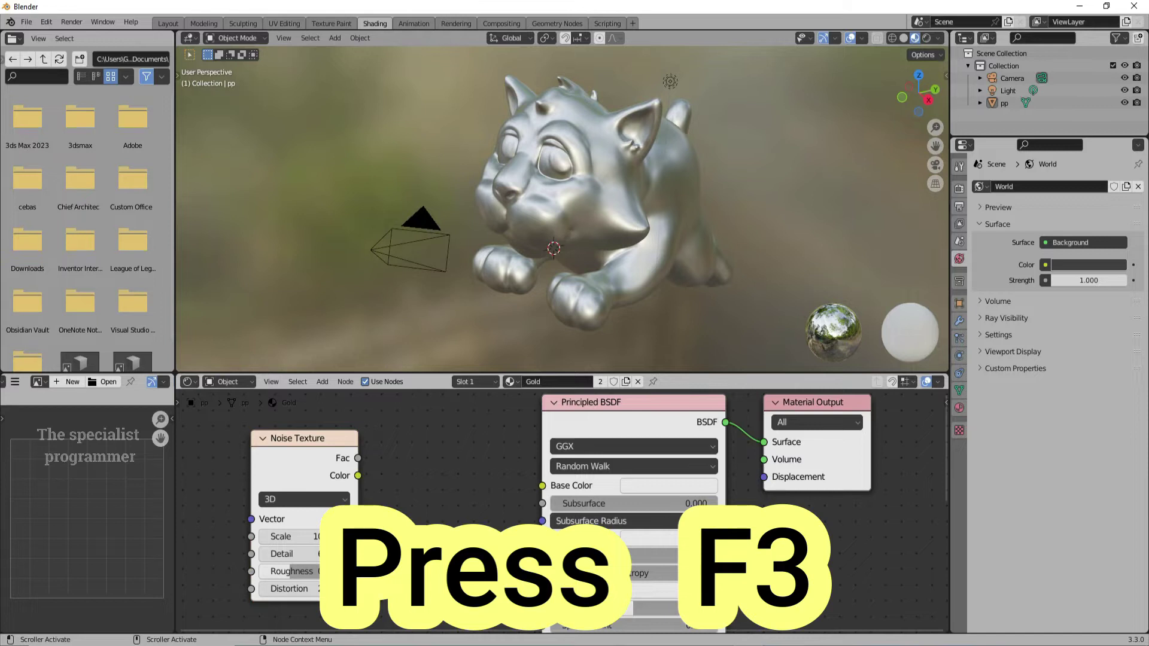
# - Place a ColorRamp between the nodes, linking noise into Fac and Color into Base Color
pyautogui.press('F3')
pyautogui.write('c')
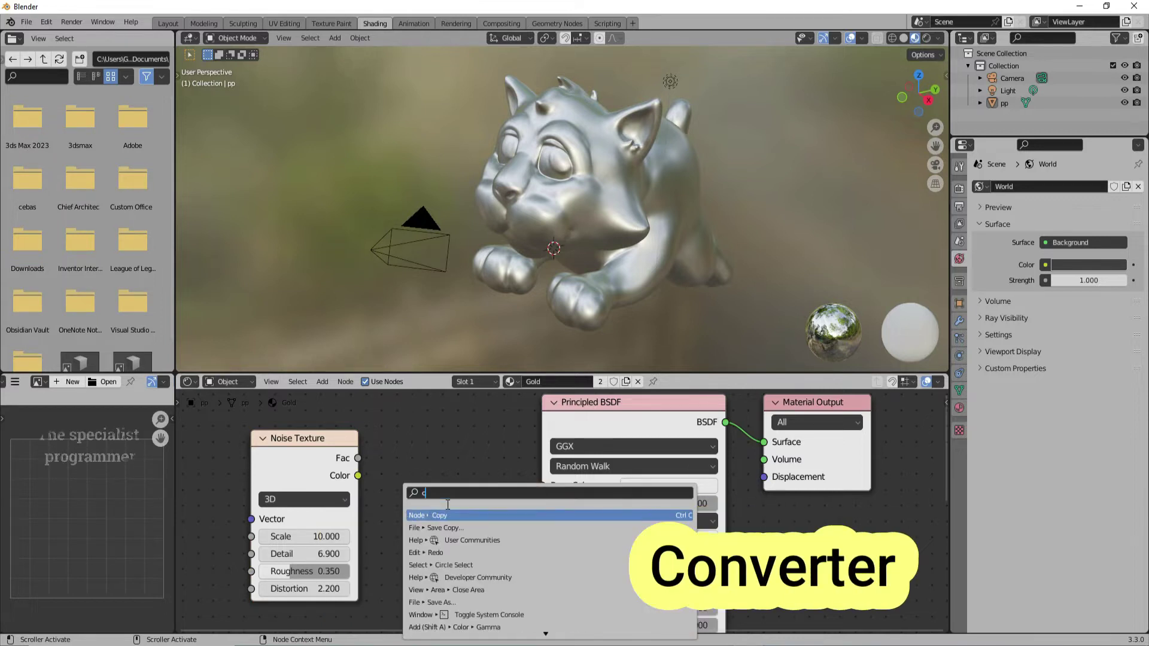
pyautogui.write('onverter')
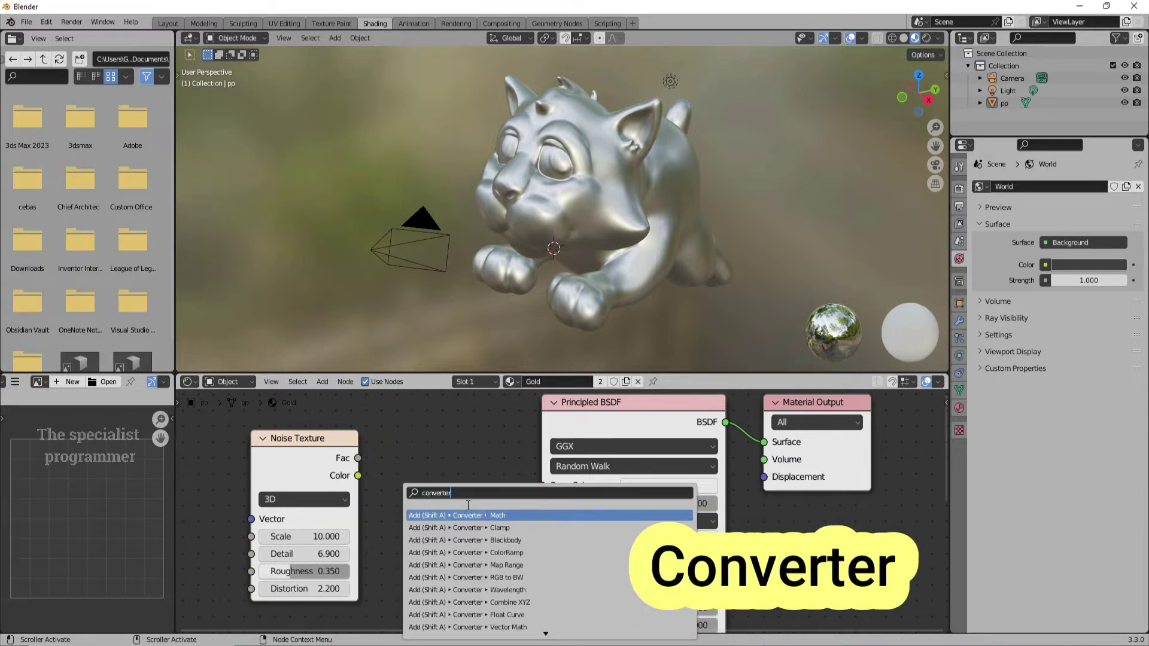
pyautogui.click(499, 552)
pyautogui.click(361, 425)
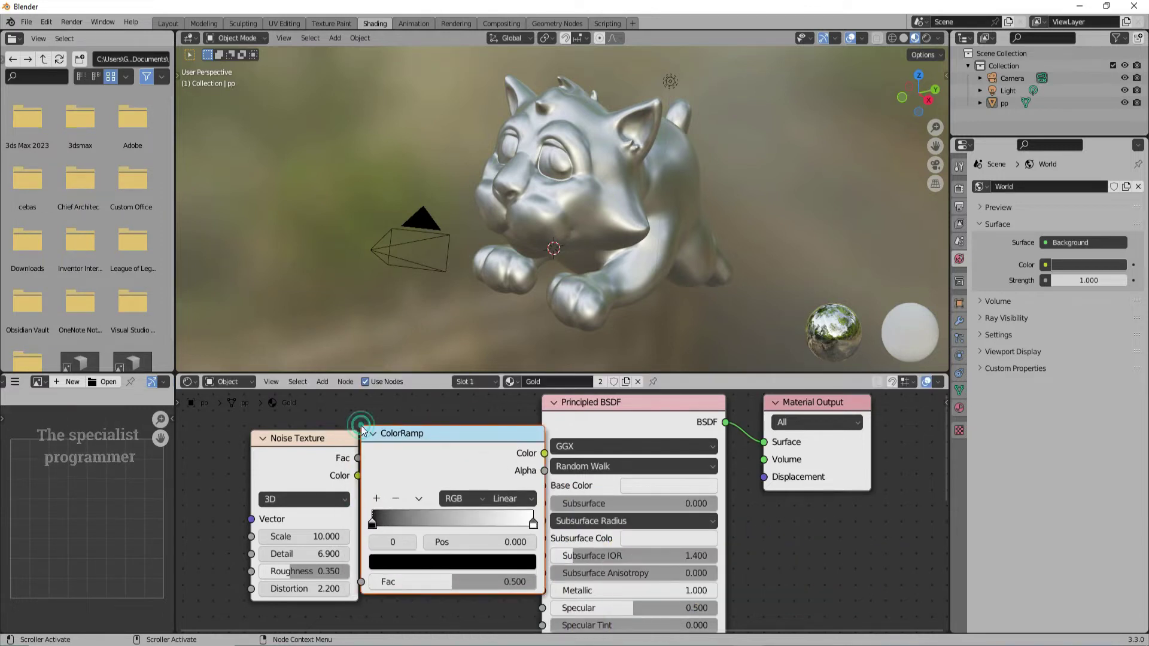
pyautogui.moveTo(439, 433); pyautogui.dragTo(403, 437)
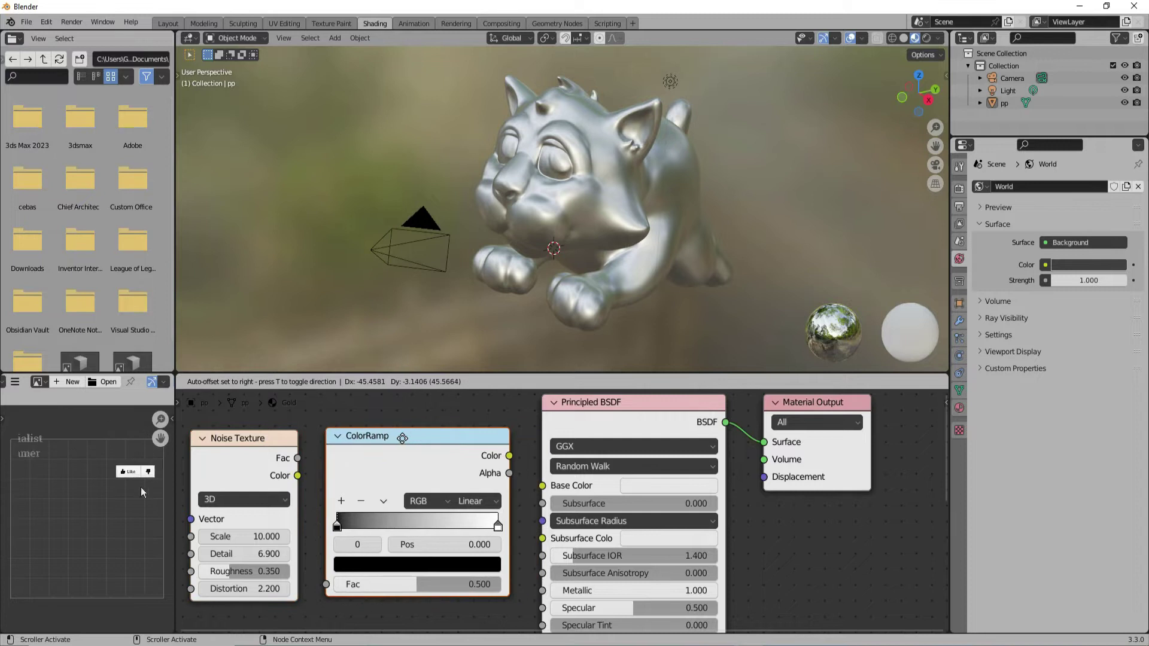
pyautogui.moveTo(509, 456); pyautogui.dragTo(543, 488)
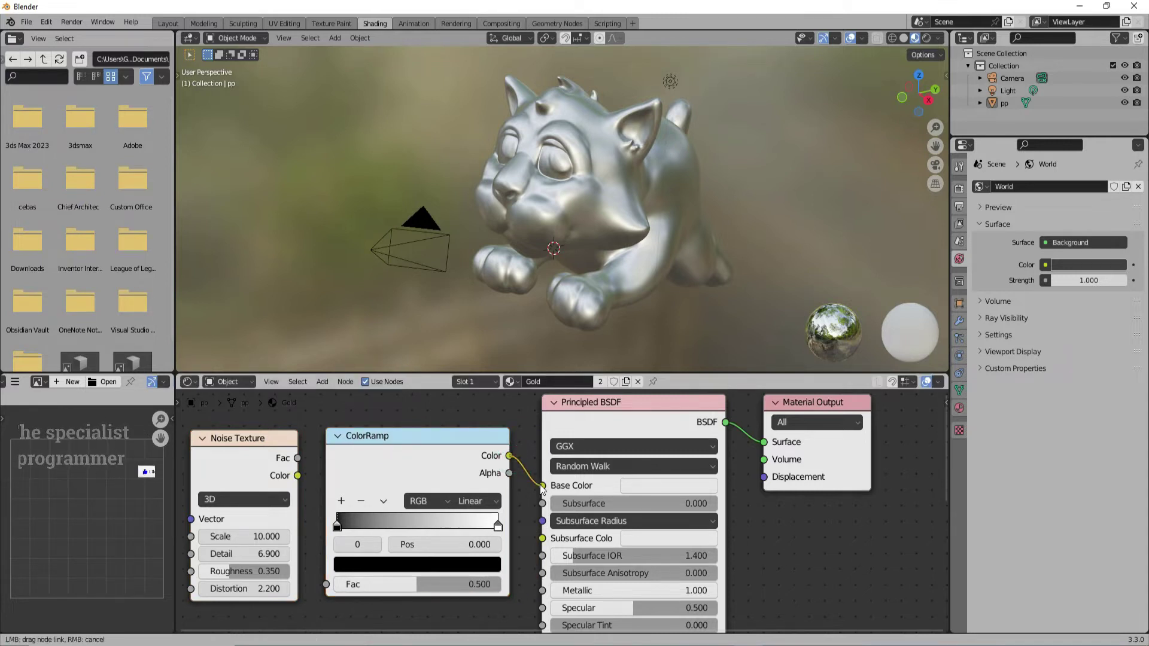
pyautogui.moveTo(327, 583)
pyautogui.mouseDown()
pyautogui.moveTo(302, 464)
pyautogui.moveTo(298, 475)
pyautogui.mouseUp()
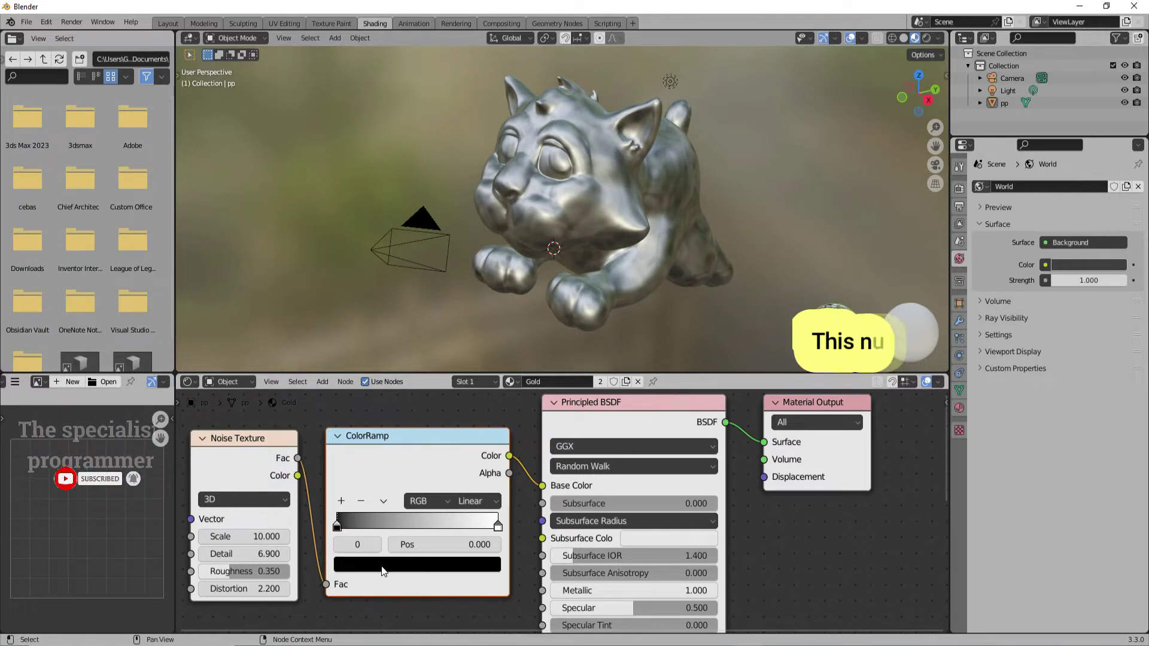
# - Copy #F2DC6D from the notes and apply it to the first ColorRamp stop
pyautogui.hotkey('alt', 'Tab')
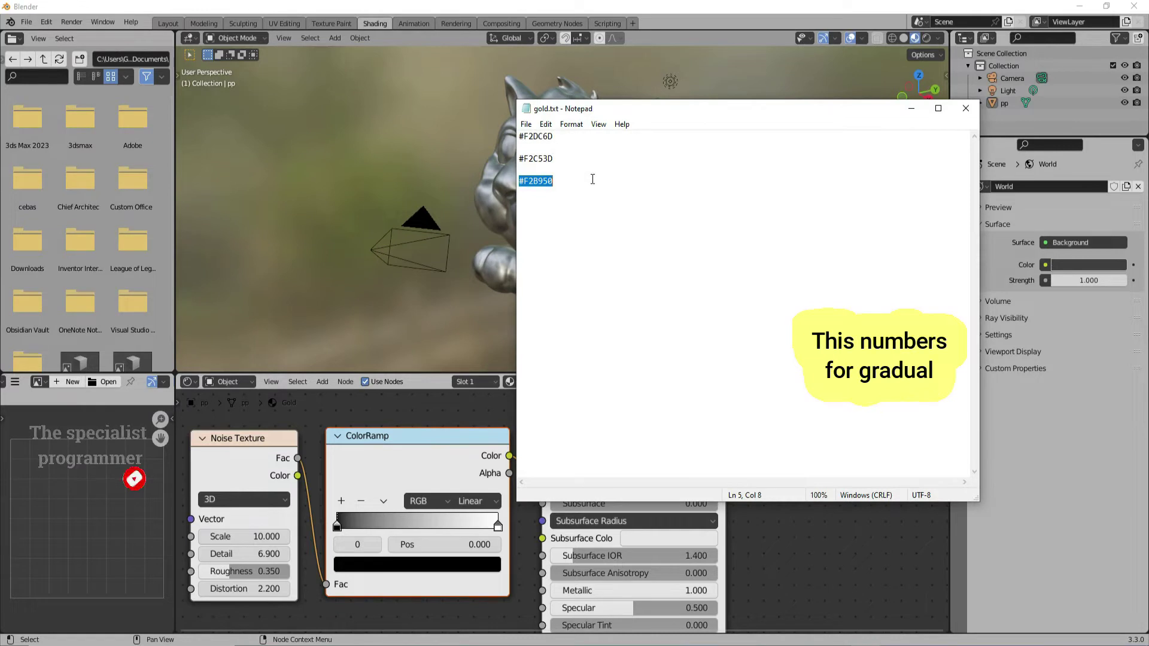
pyautogui.click(545, 124)
pyautogui.click(744, 158)
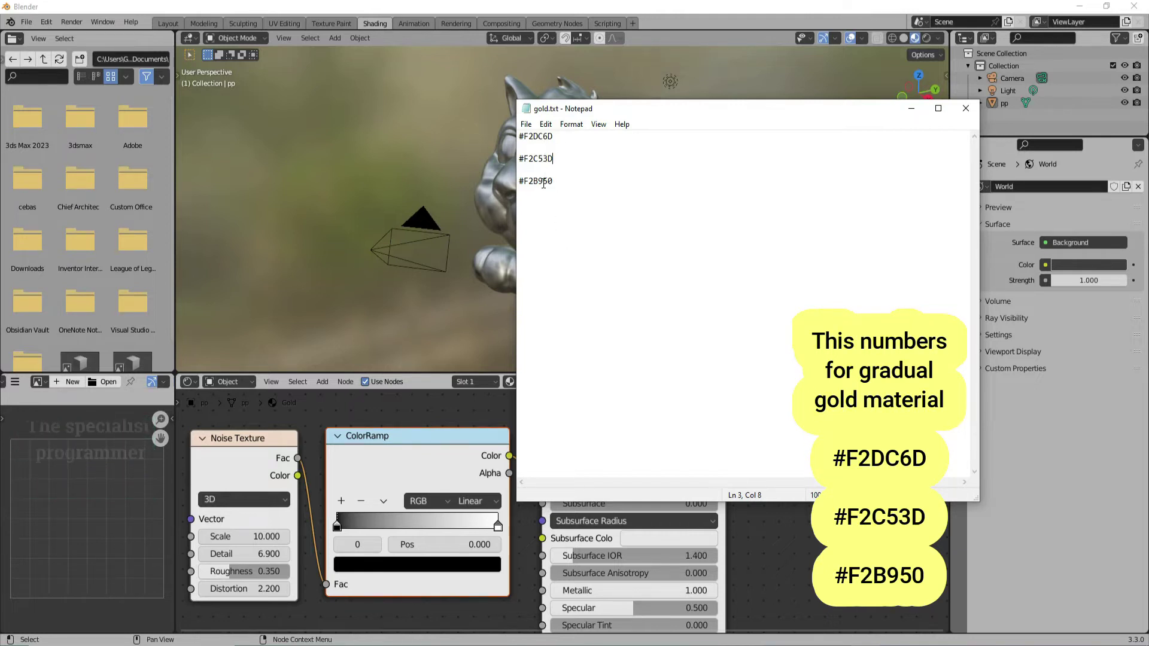
pyautogui.doubleClick(535, 137)
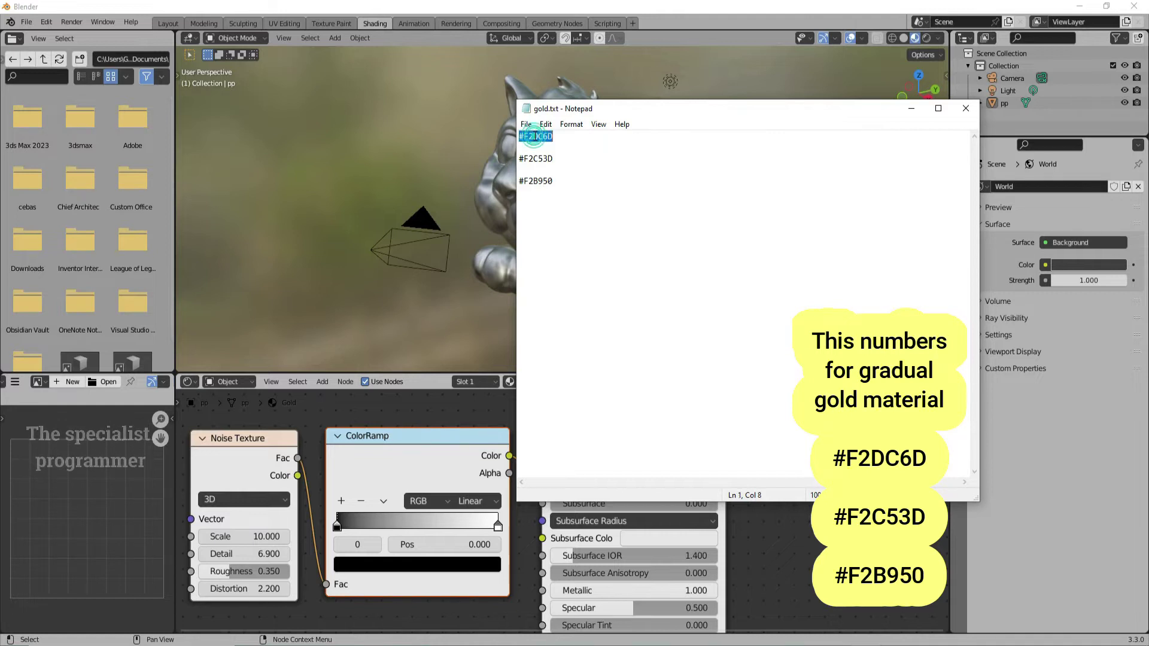
pyautogui.rightClick(534, 133)
pyautogui.click(566, 176)
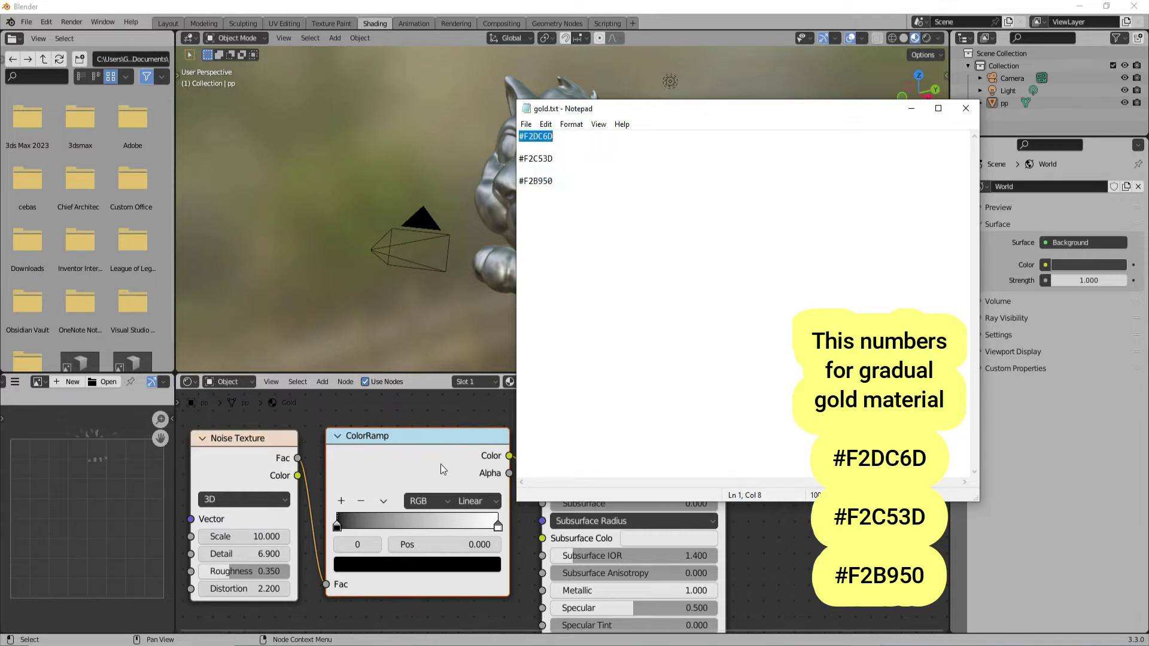
pyautogui.click(429, 433)
pyautogui.click(373, 566)
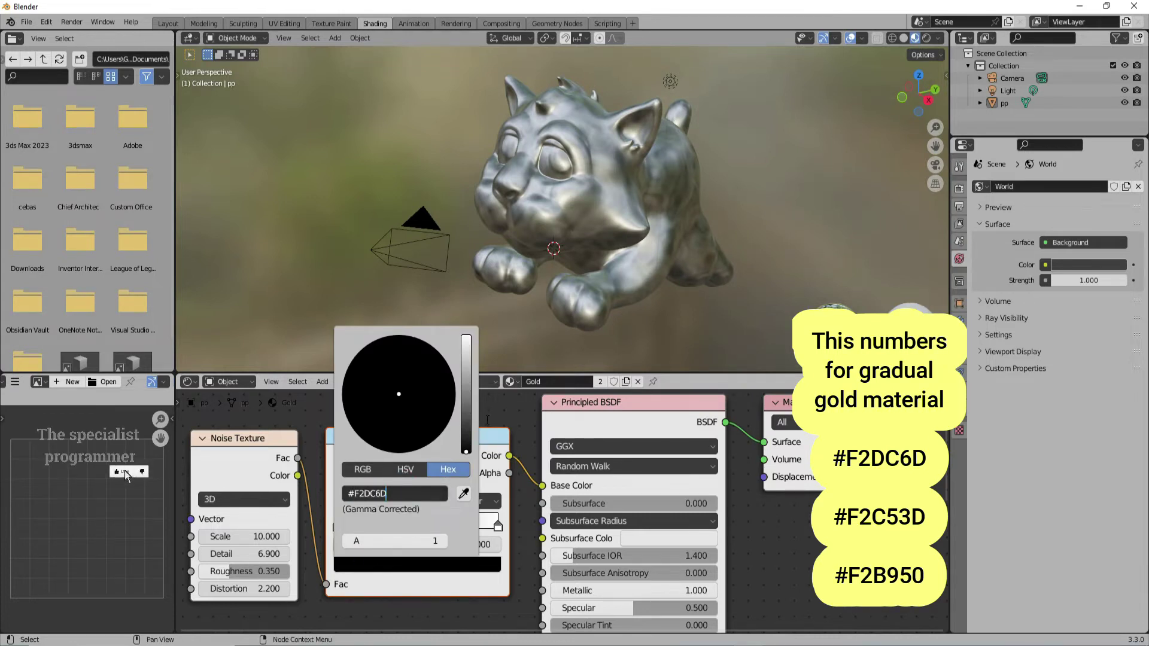
pyautogui.press('Return')
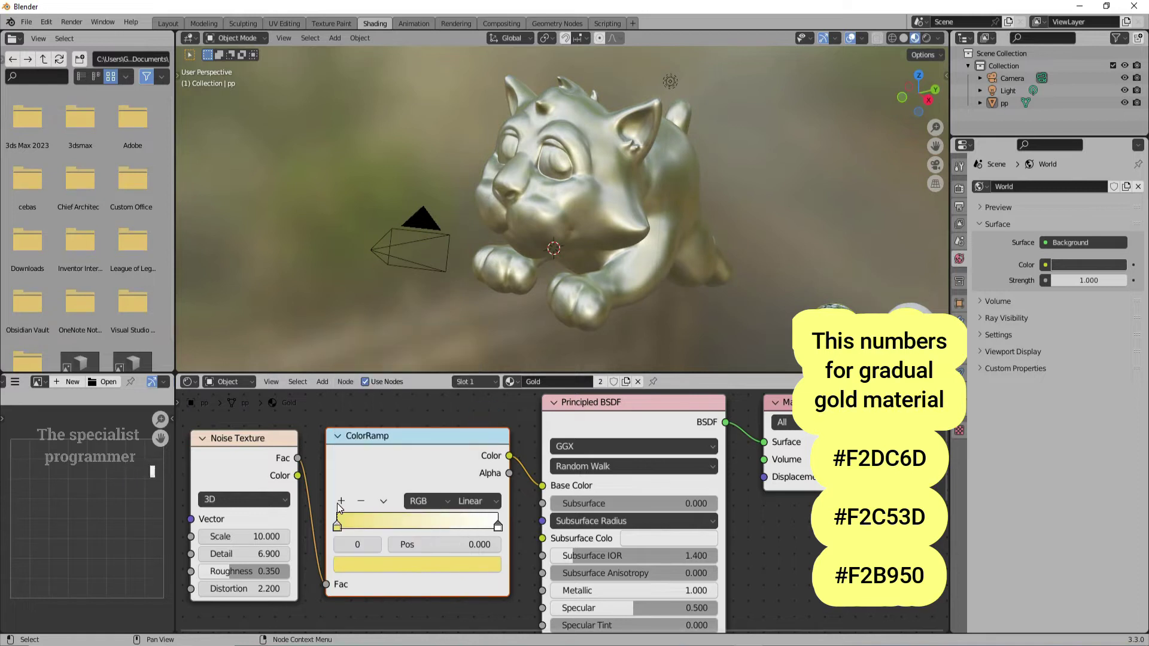
# - Add a middle ColorRamp stop coloured #F2C53D
pyautogui.click(341, 501)
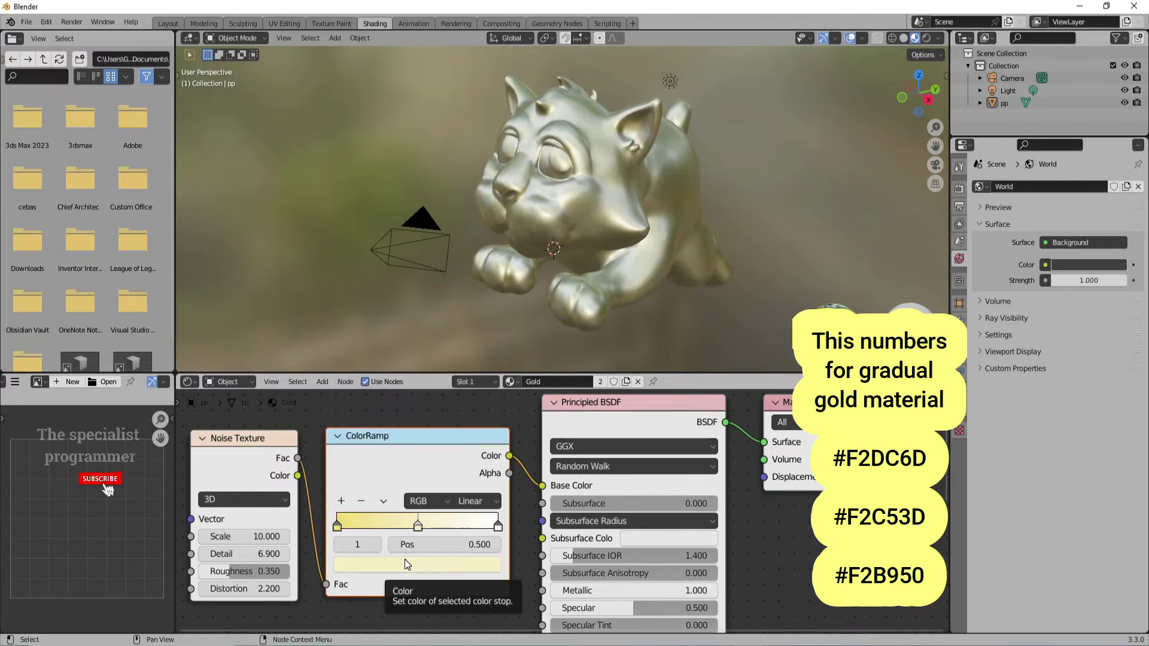
pyautogui.click(750, 643)
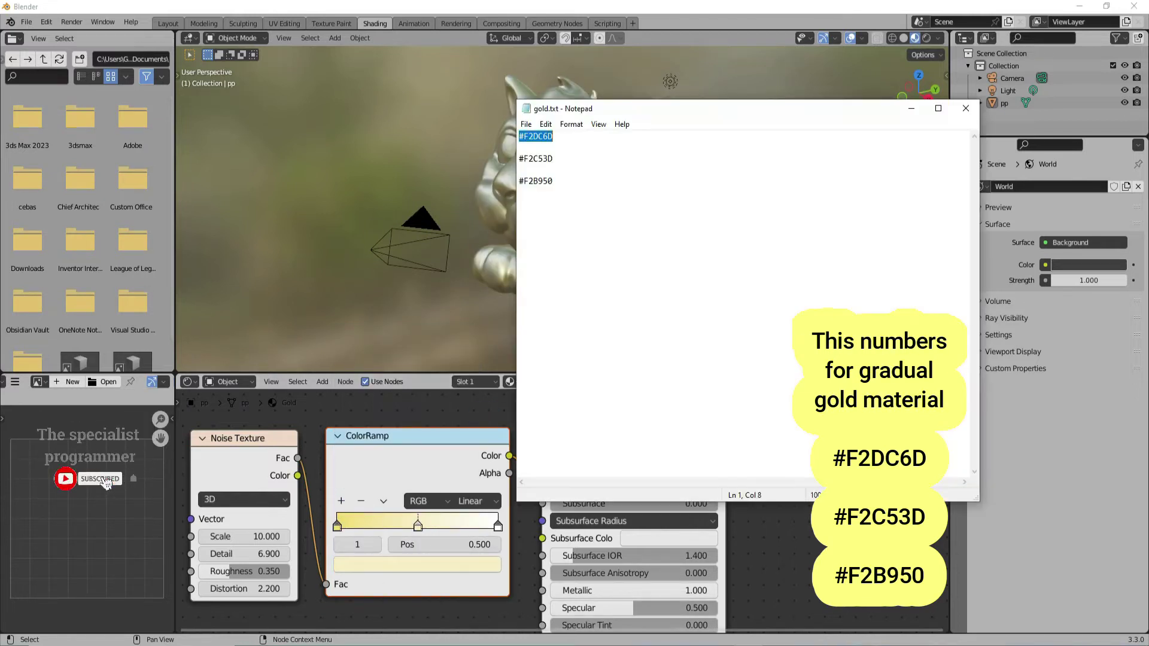
pyautogui.rightClick(549, 160)
pyautogui.click(578, 196)
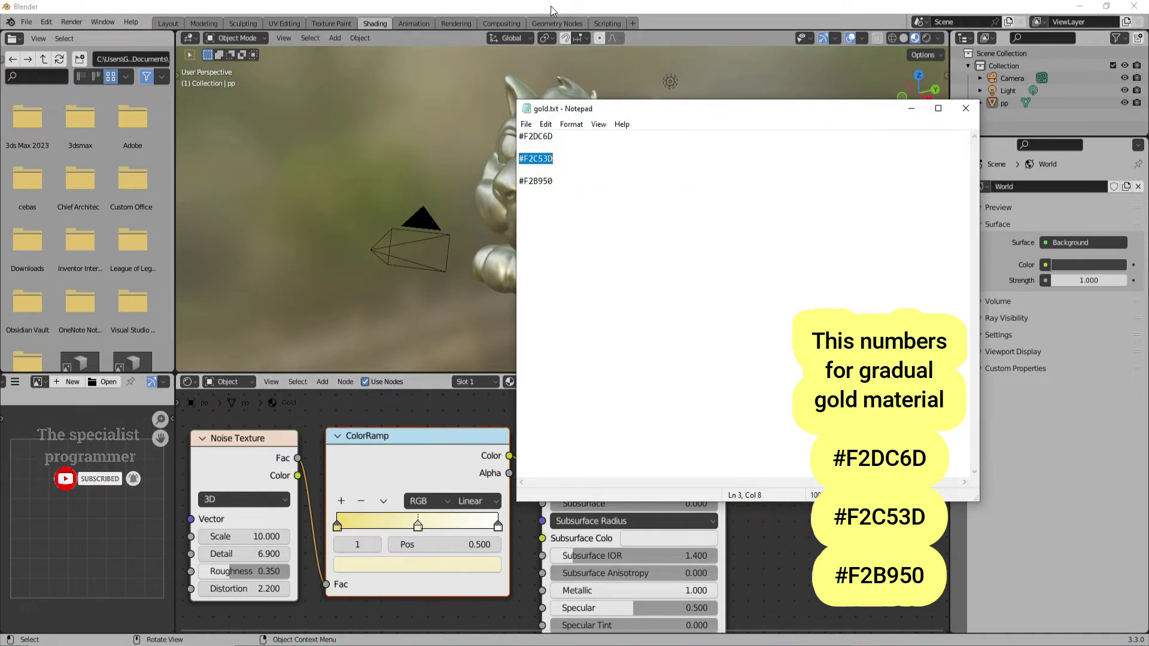
pyautogui.click(551, 10)
pyautogui.click(408, 567)
pyautogui.click(399, 494)
pyautogui.hotkey('ctrl', 'v')
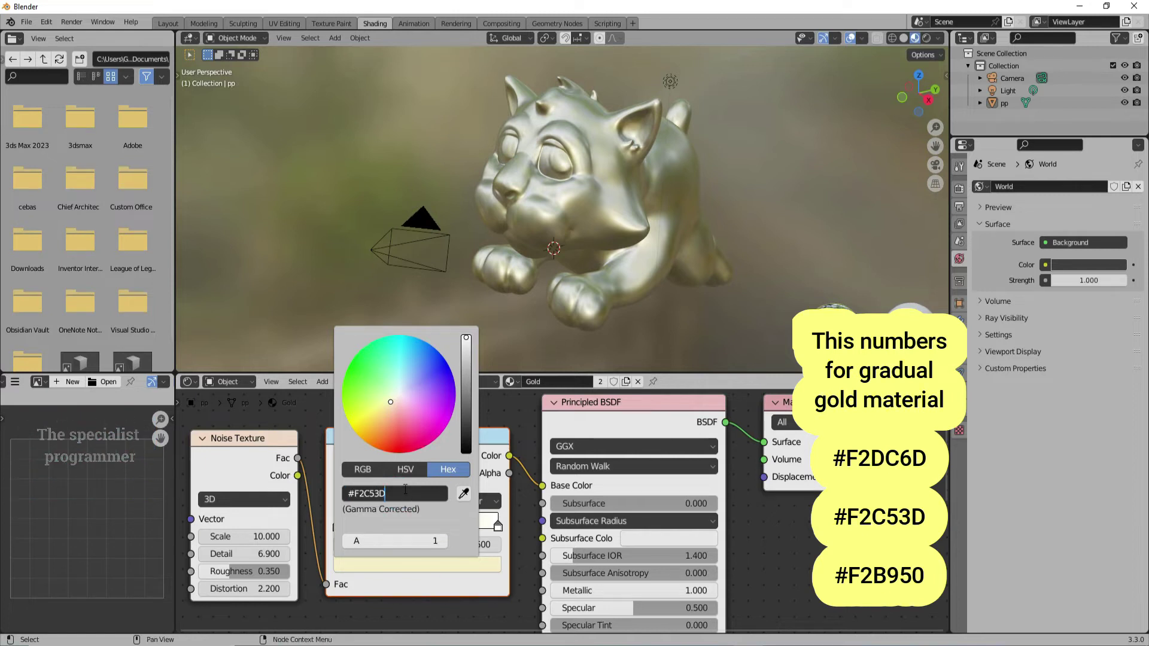
pyautogui.press('Return')
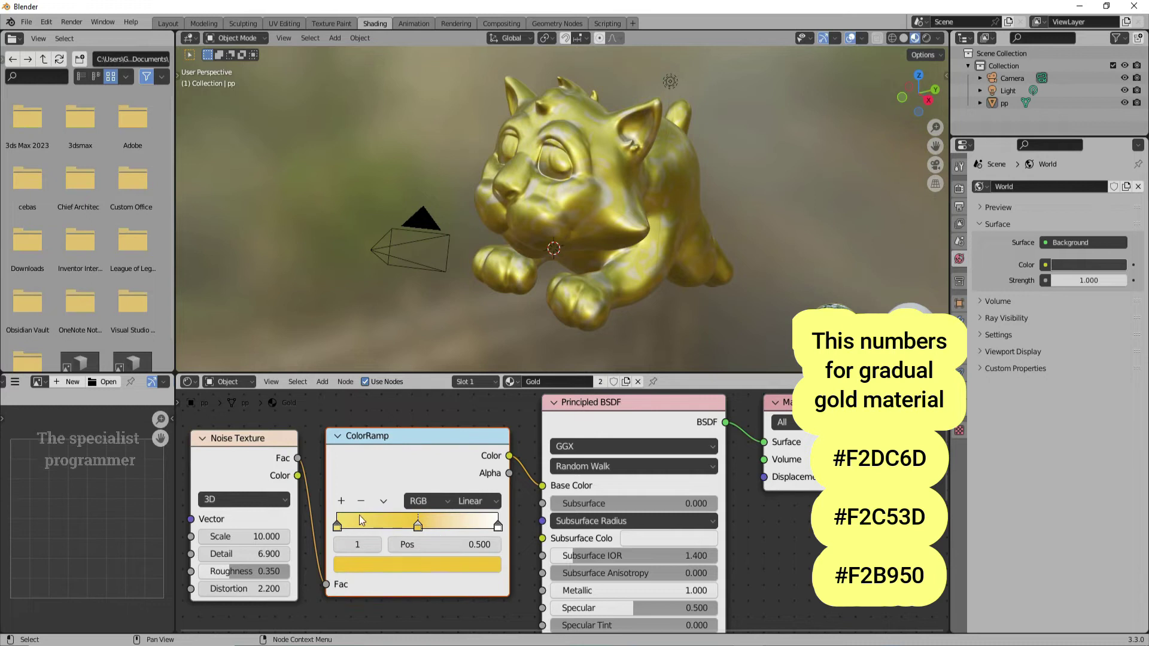
# - Set the right-hand ColorRamp stop to #F2B950
pyautogui.click(498, 528)
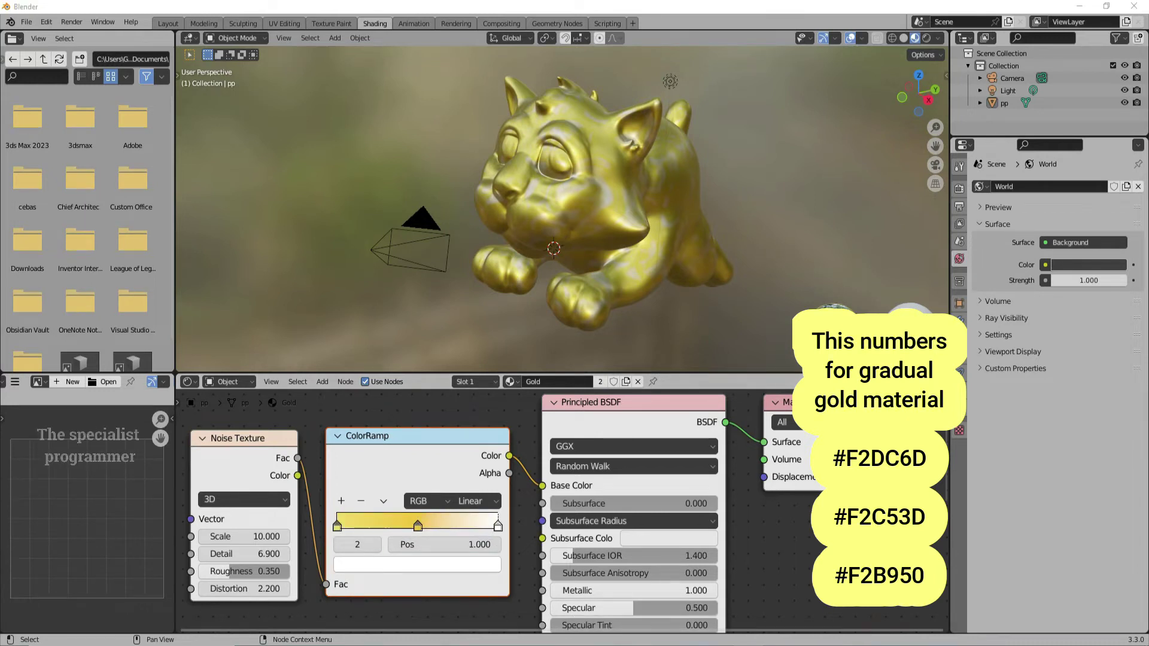
pyautogui.hotkey('alt', 'Tab')
pyautogui.rightClick(538, 180)
pyautogui.click(587, 221)
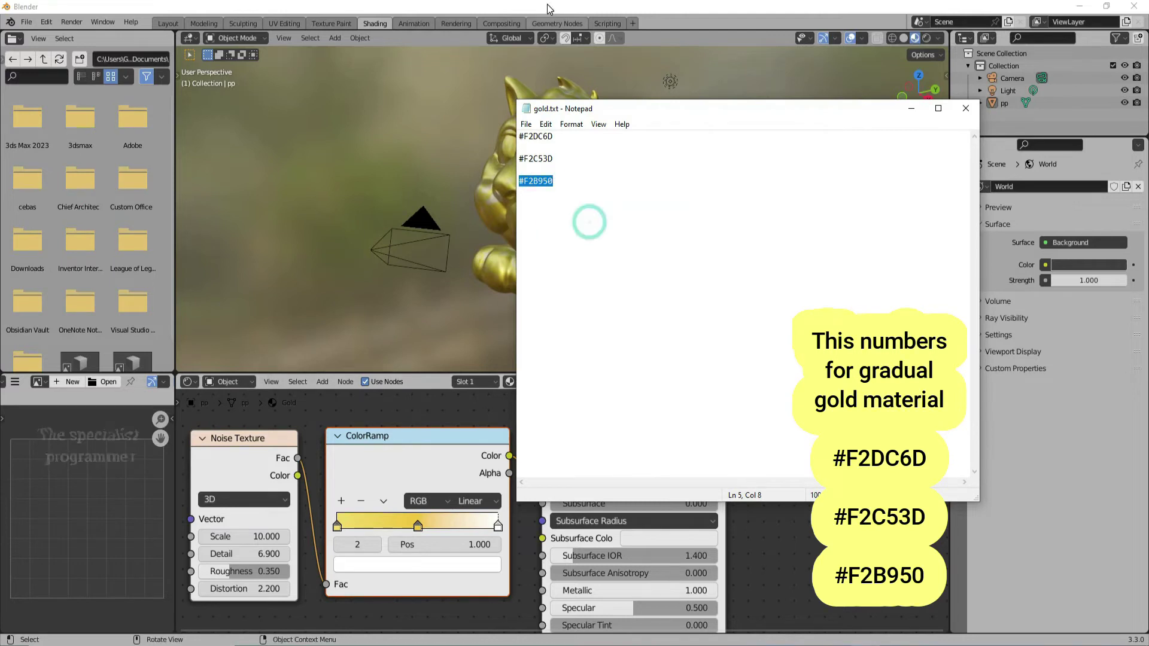
pyautogui.click(547, 12)
pyautogui.click(396, 565)
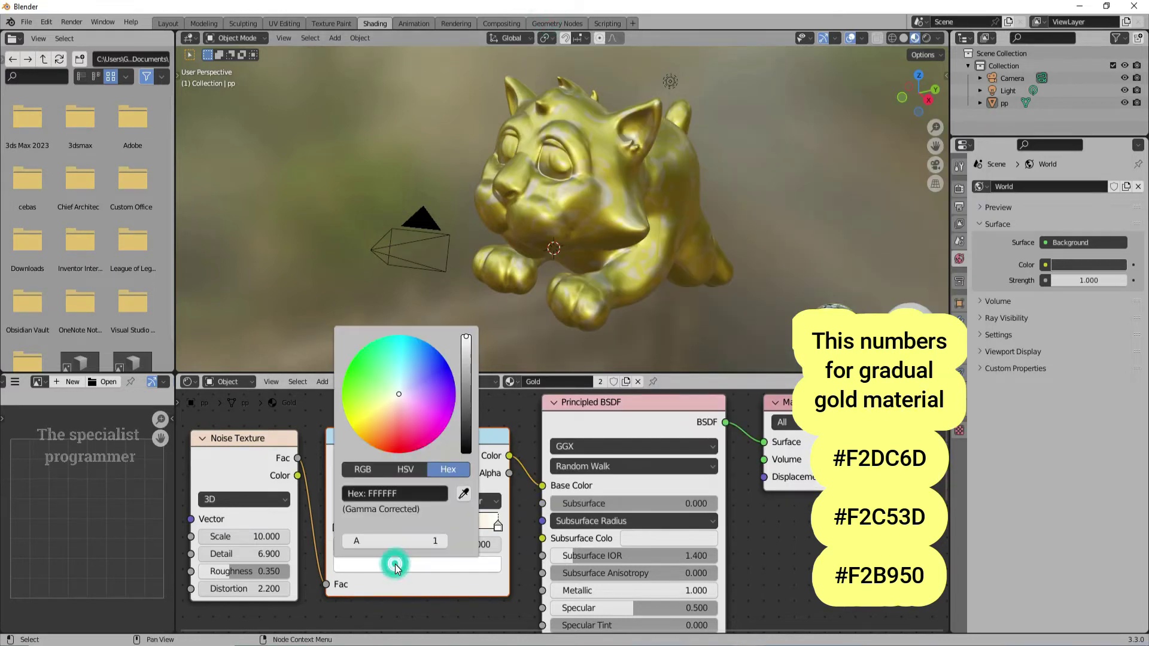
pyautogui.click(396, 496)
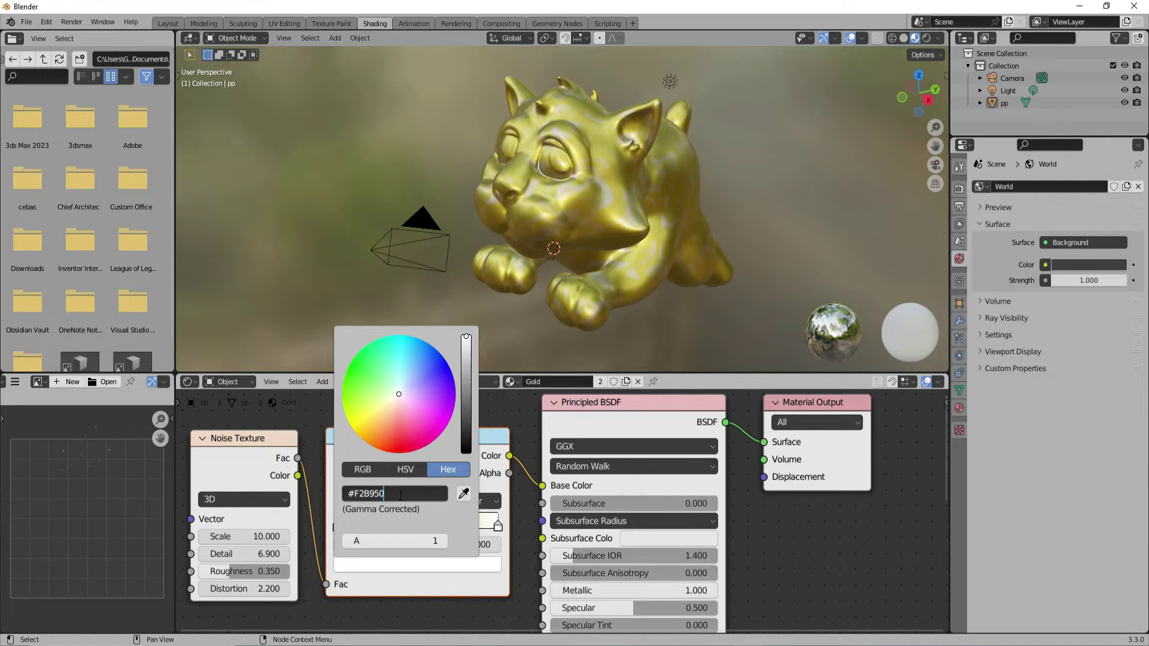
pyautogui.write('#F2B950')
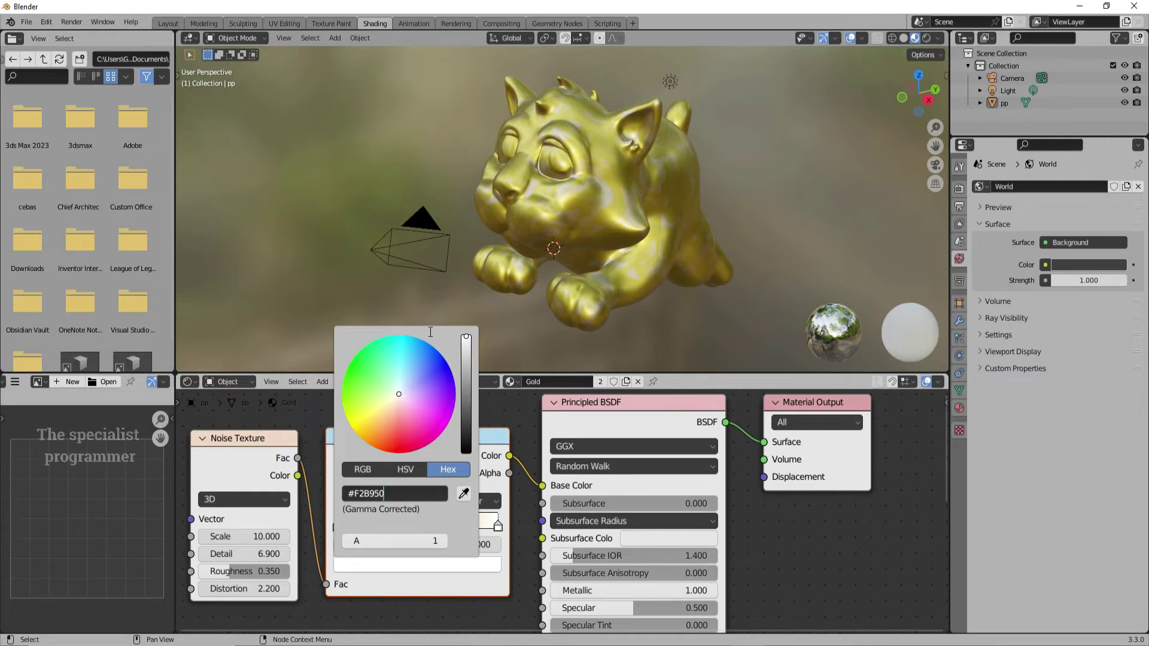
pyautogui.press('Return')
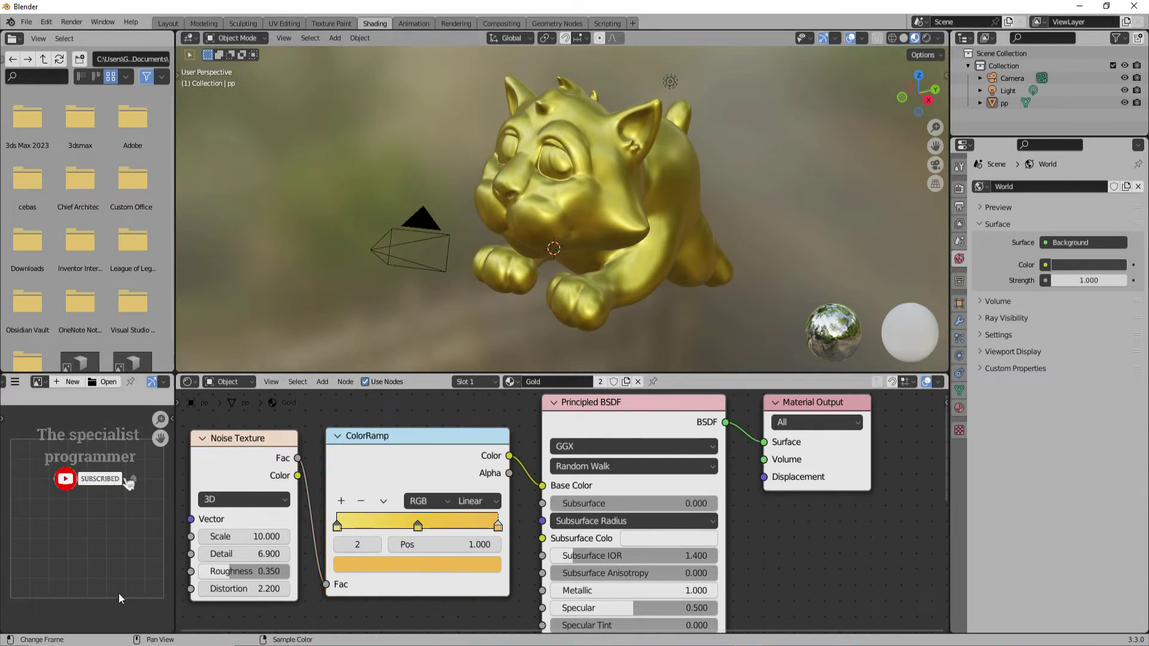
# - In the World nodes, add an Environment Texture linked into the Background Color
pyautogui.click(230, 381)
pyautogui.click(221, 412)
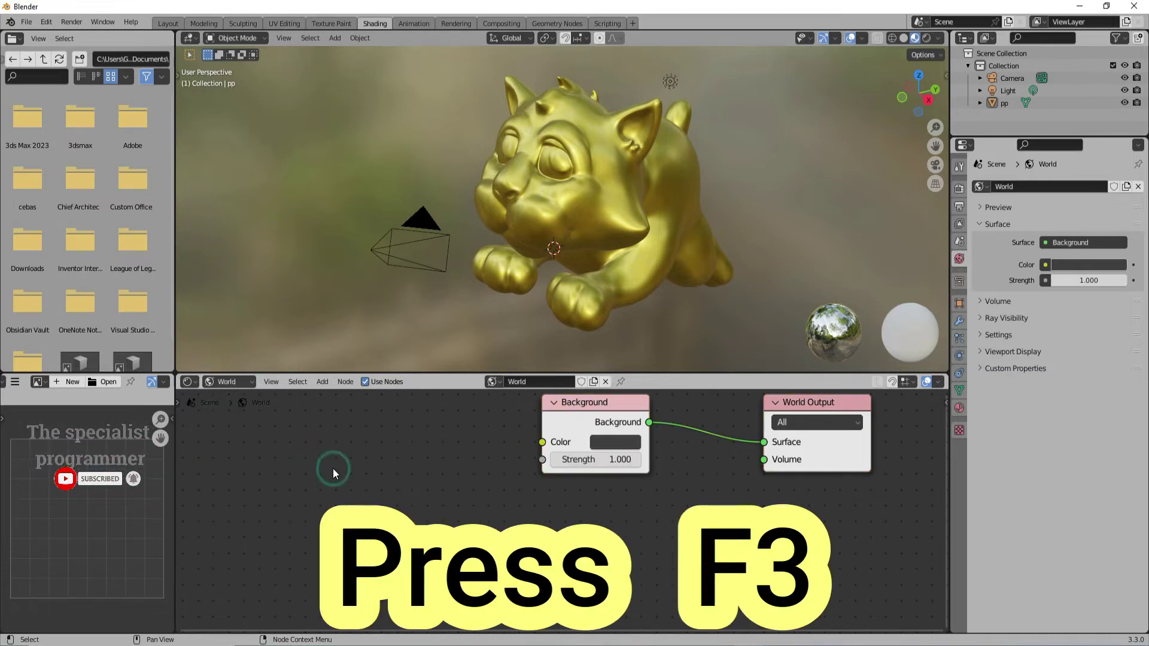
pyautogui.press('F3')
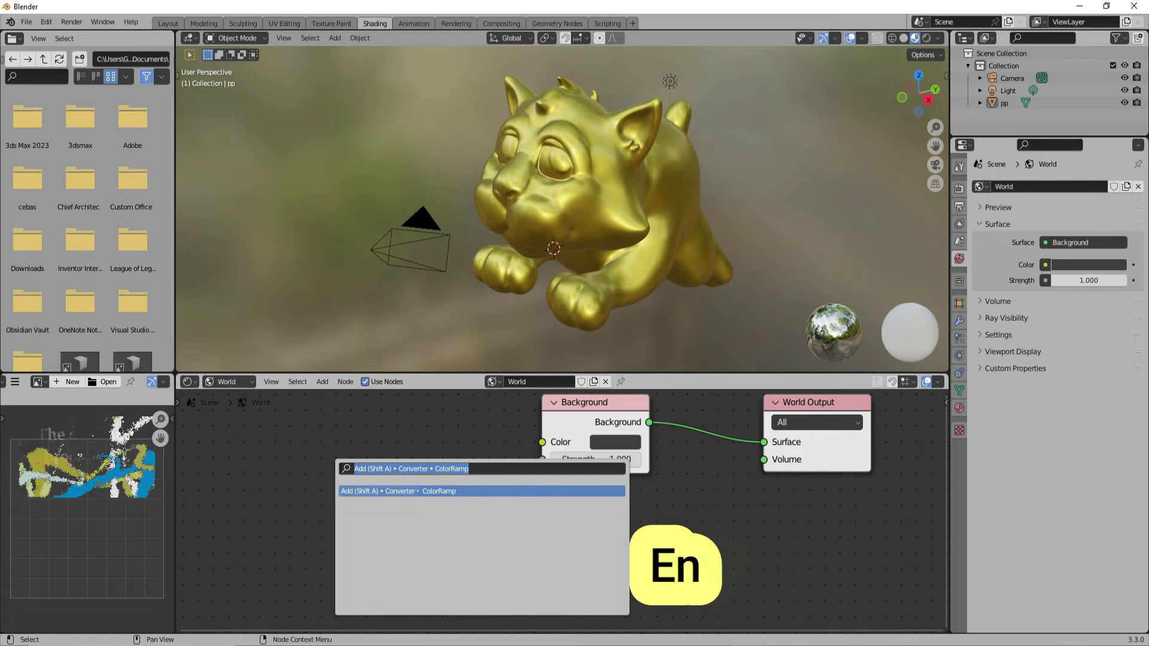
pyautogui.write('env')
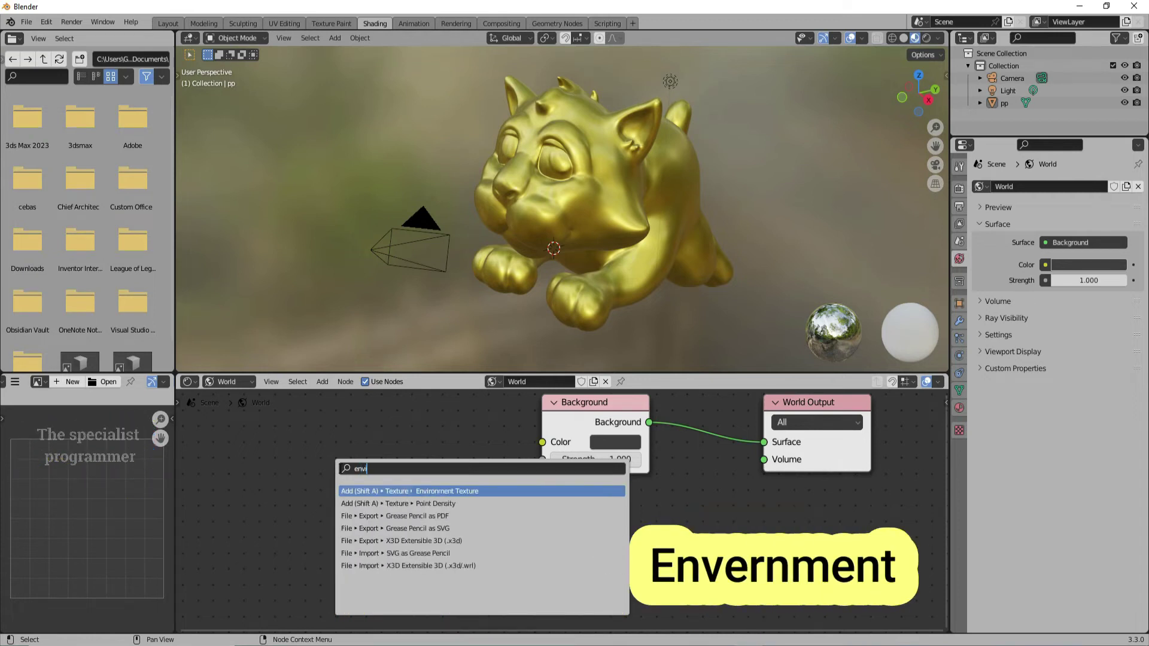
pyautogui.click(427, 492)
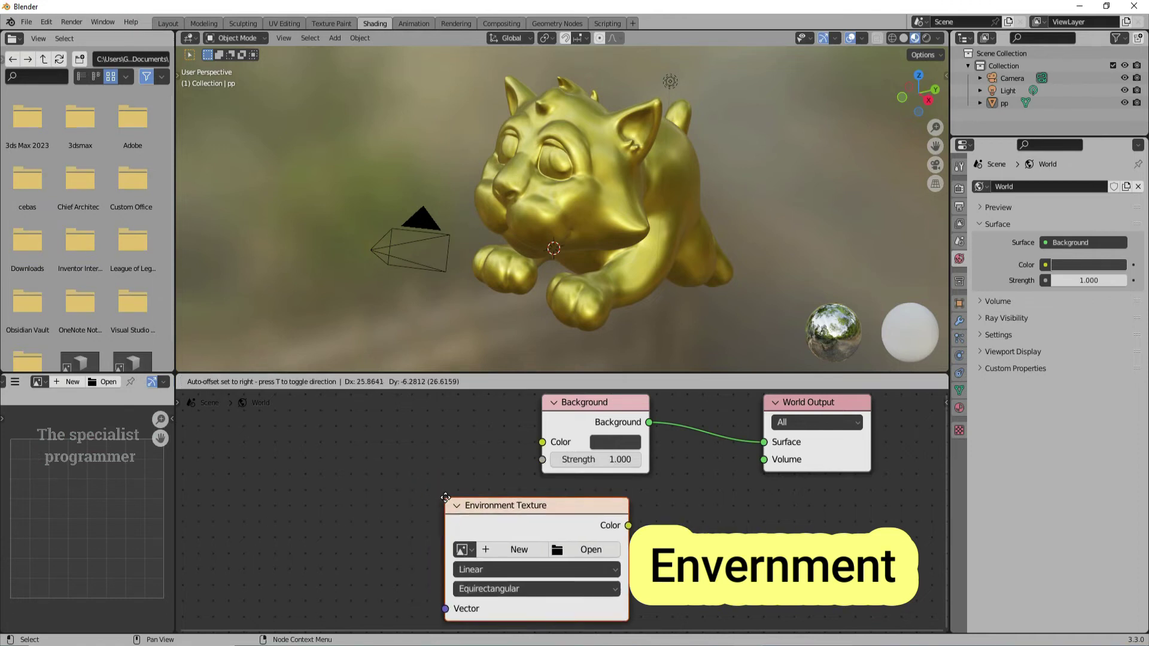
pyautogui.click(384, 426)
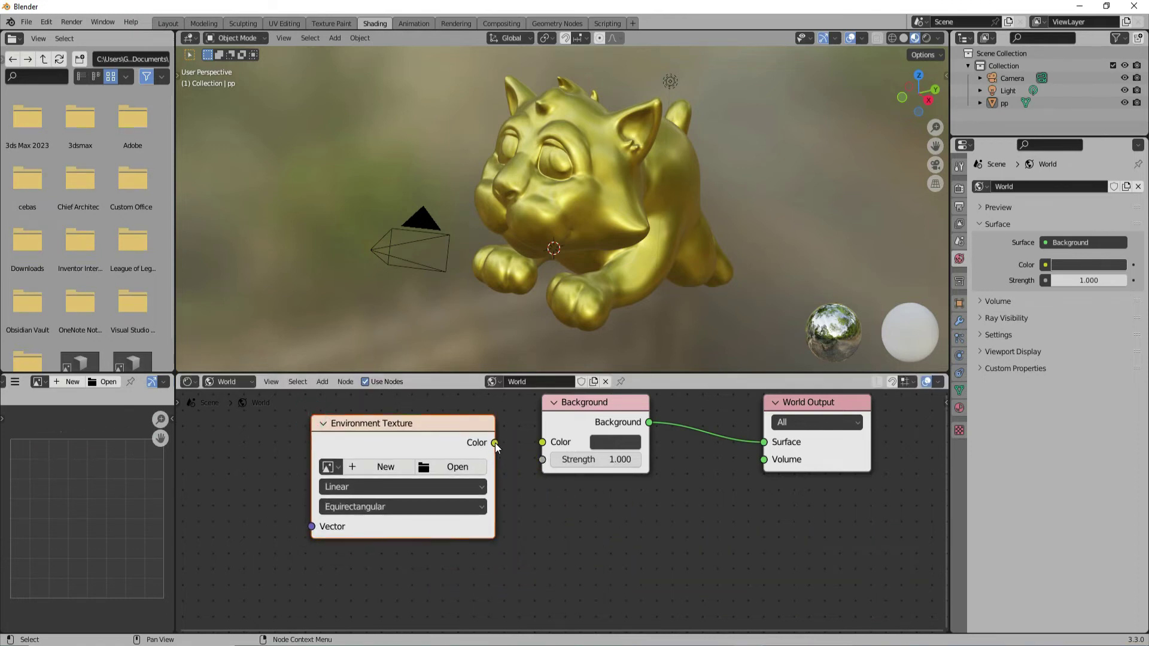
pyautogui.moveTo(494, 443); pyautogui.dragTo(540, 446)
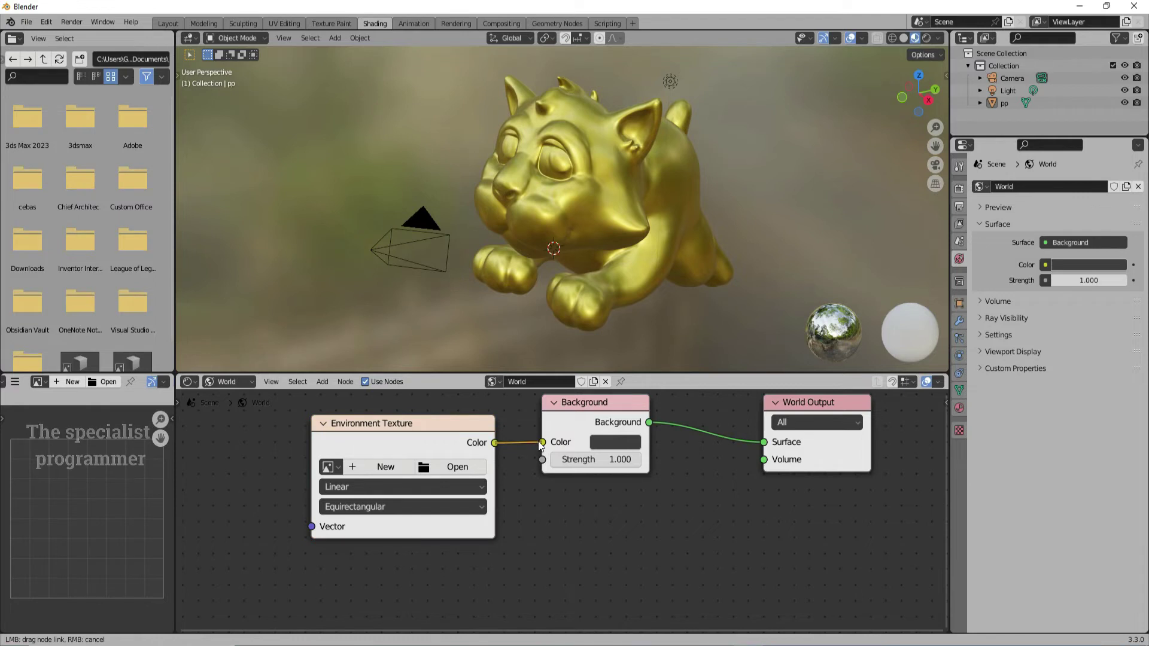
# - Load hdri.jpg from the HDRI folder into the Environment Texture
pyautogui.click(462, 468)
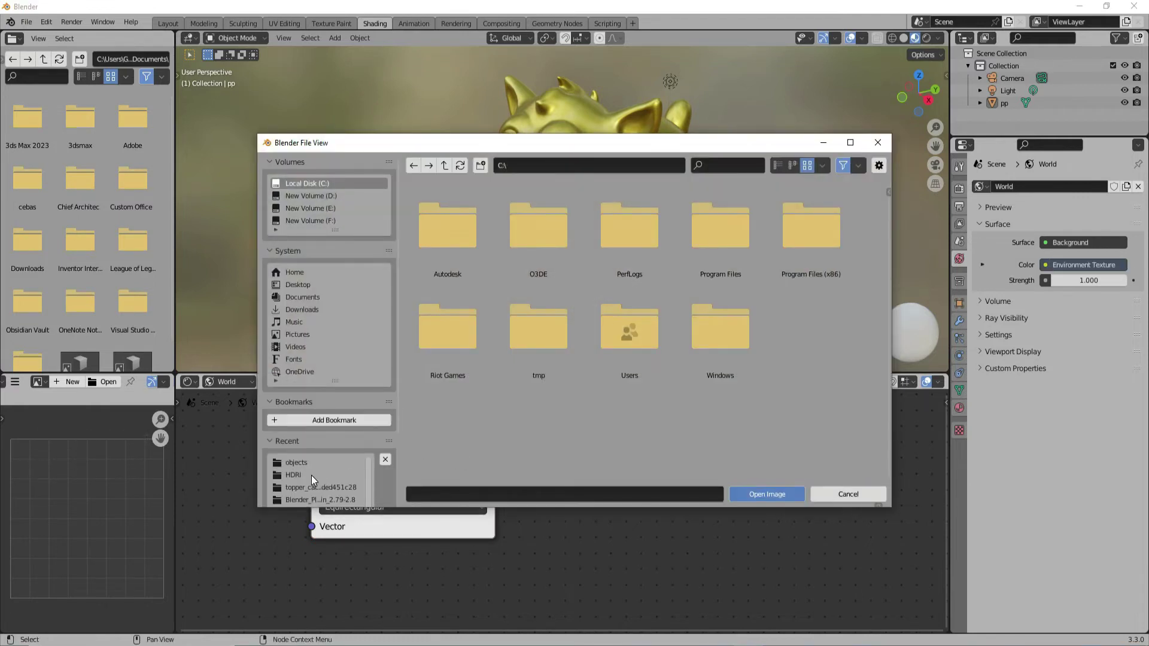
pyautogui.click(311, 475)
pyautogui.scroll(-2, 531, 367)
pyautogui.scroll(-2, 544, 350)
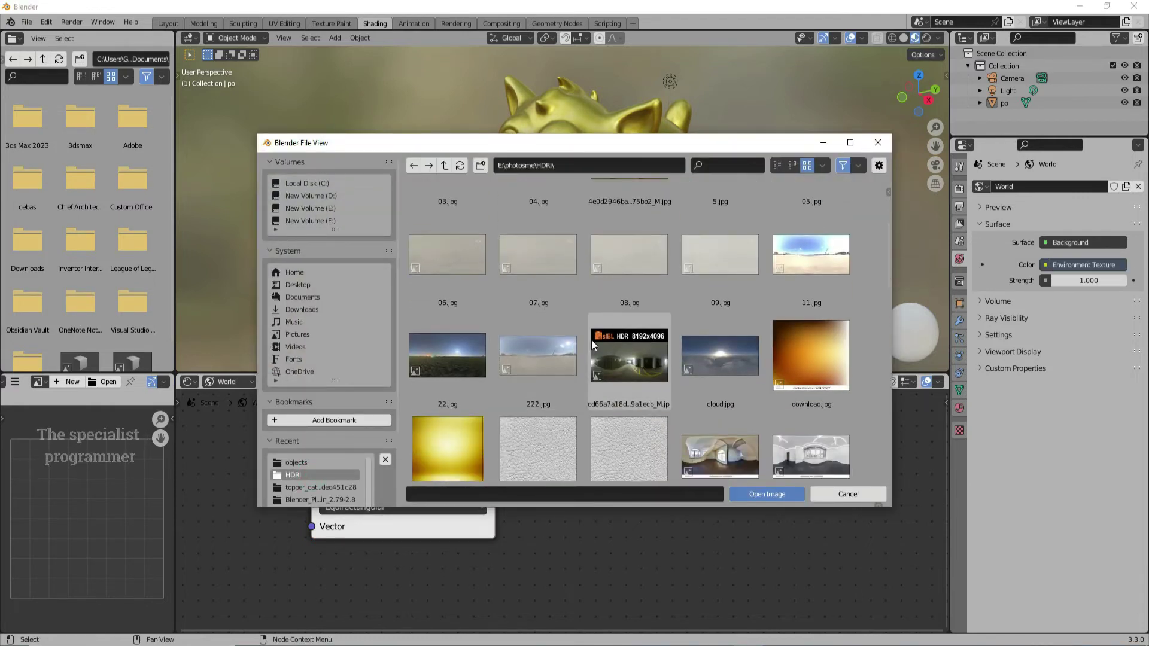
pyautogui.scroll(-3, 603, 338)
pyautogui.scroll(-2, 603, 339)
pyautogui.scroll(-2, 602, 338)
pyautogui.scroll(-1, 602, 339)
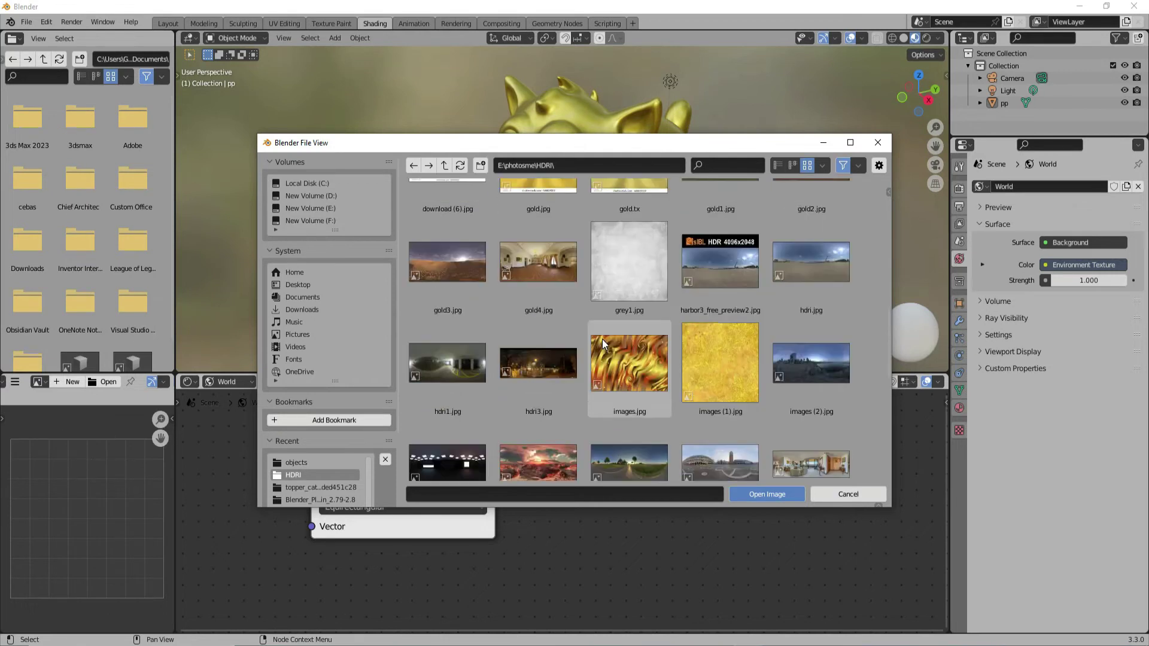
pyautogui.click(817, 257)
pyautogui.doubleClick(817, 257)
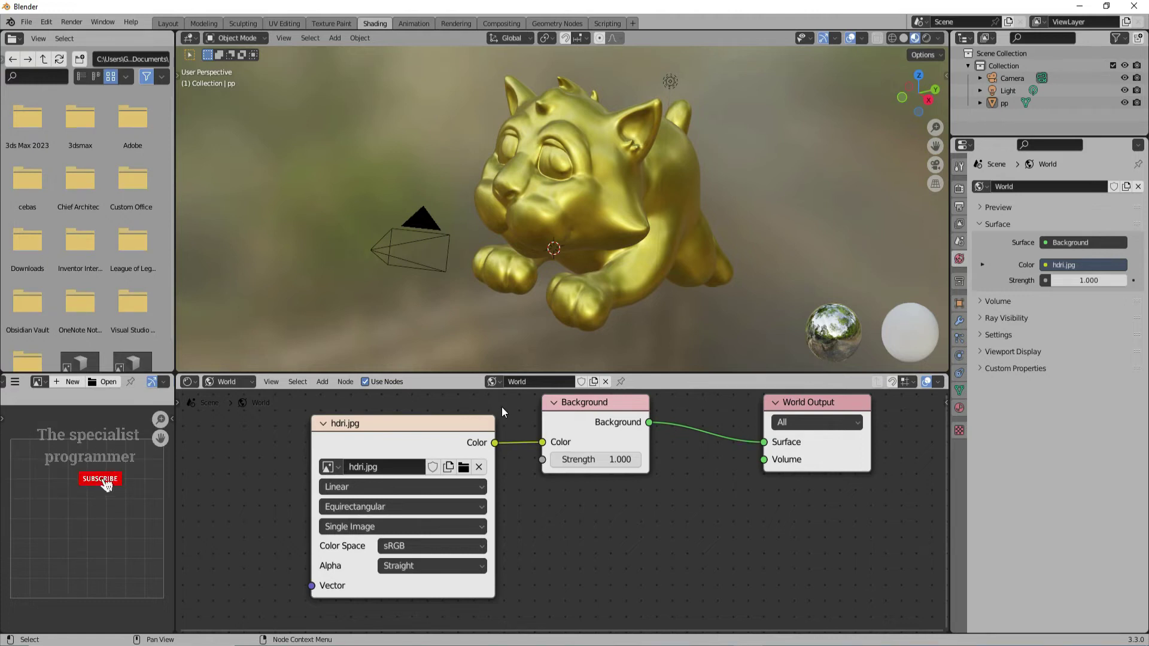
# - Try several viewport preview HDRIs, ending on a bright interior one
pyautogui.click(939, 38)
pyautogui.click(923, 133)
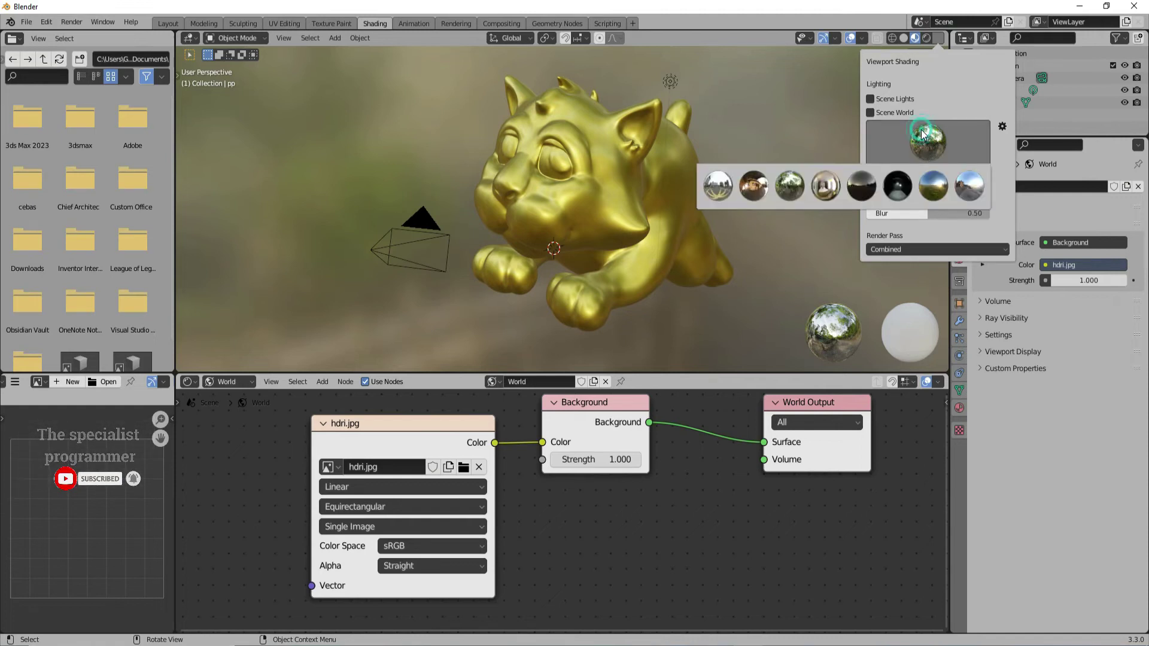
pyautogui.click(720, 182)
pyautogui.click(928, 142)
pyautogui.click(749, 191)
pyautogui.click(928, 155)
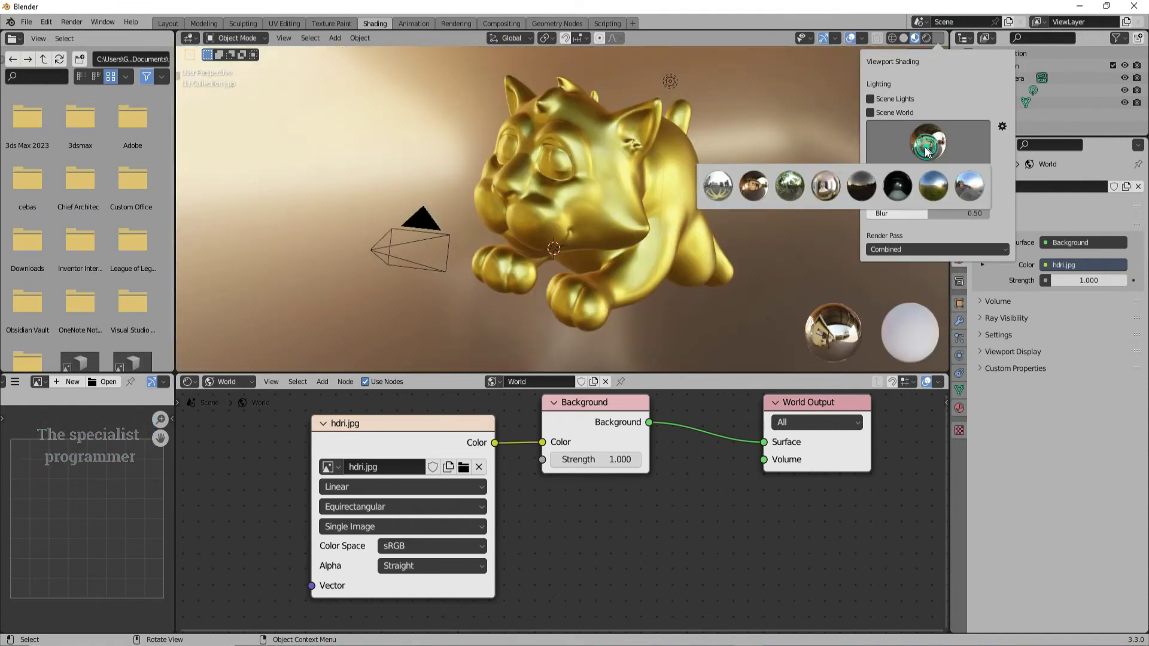
pyautogui.click(805, 185)
pyautogui.click(926, 153)
pyautogui.click(824, 186)
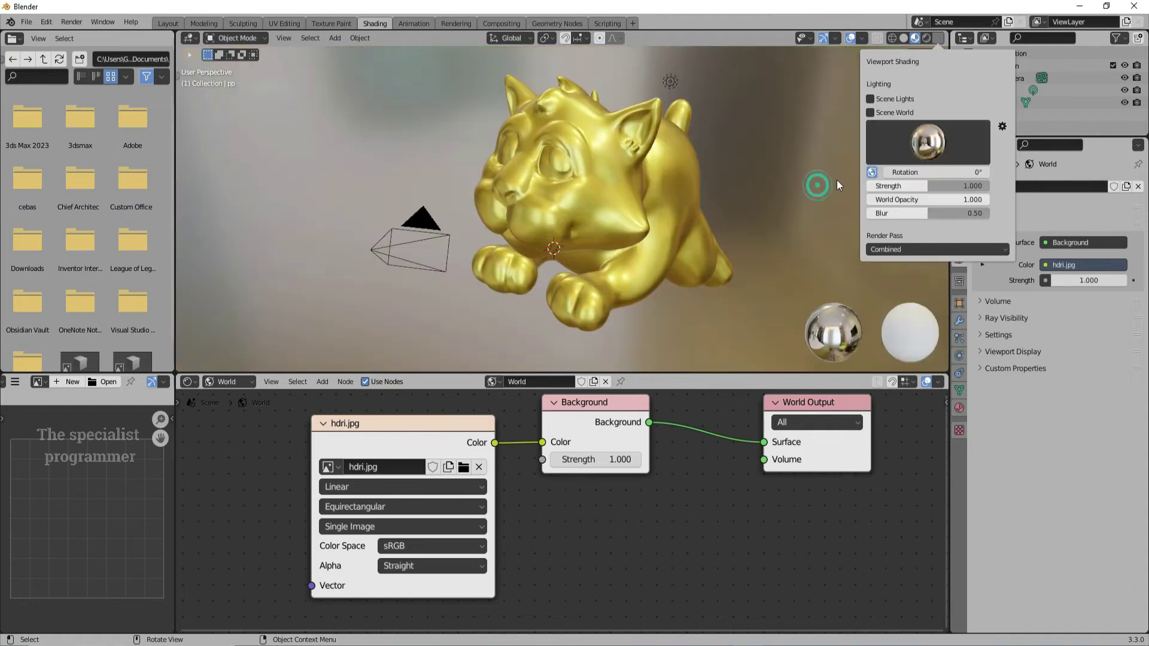
pyautogui.click(928, 144)
pyautogui.click(765, 181)
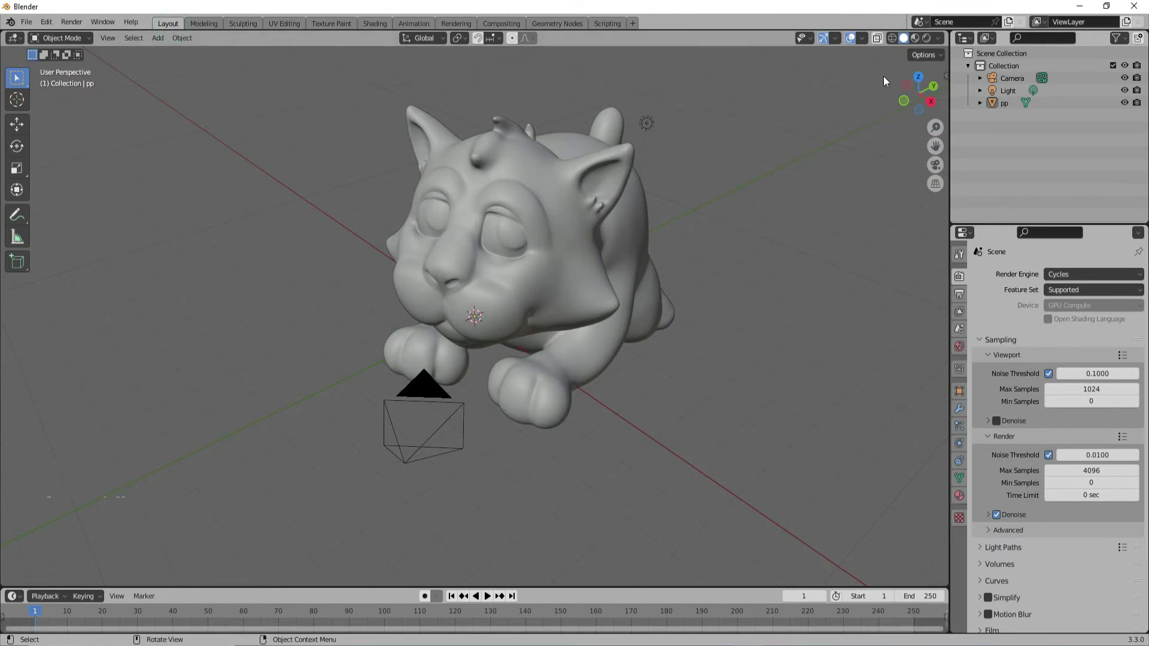
# - Switch to Material Preview and cycle through preview HDRIs, settling on a brighter one
pyautogui.click(914, 39)
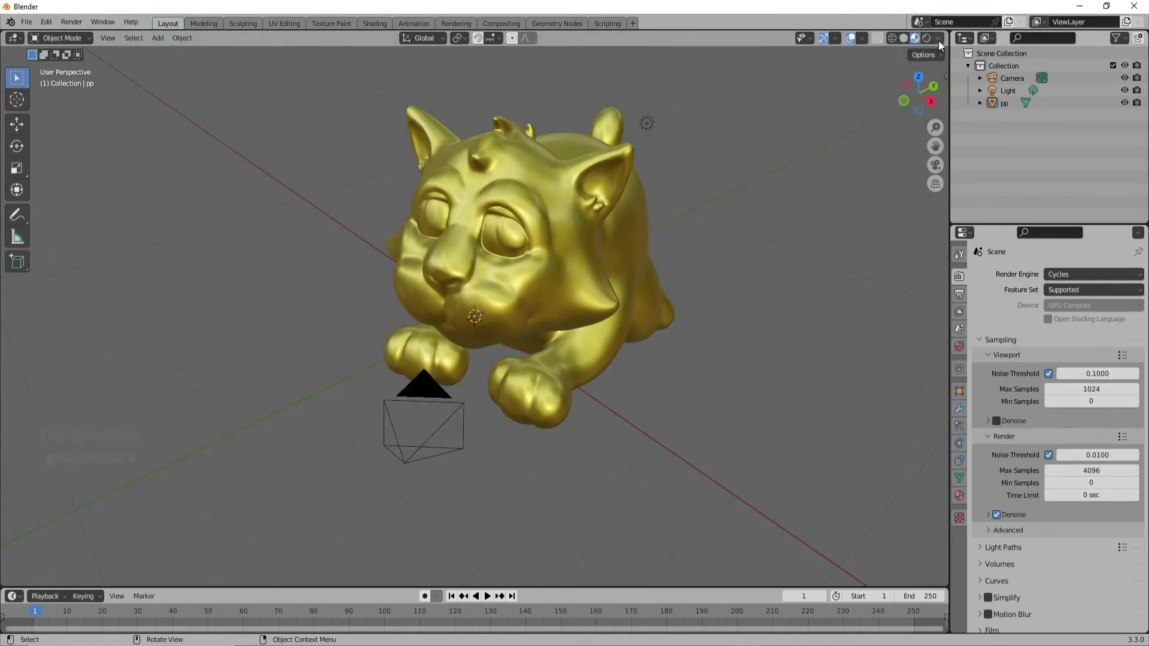
pyautogui.click(939, 38)
pyautogui.click(925, 137)
pyautogui.click(976, 189)
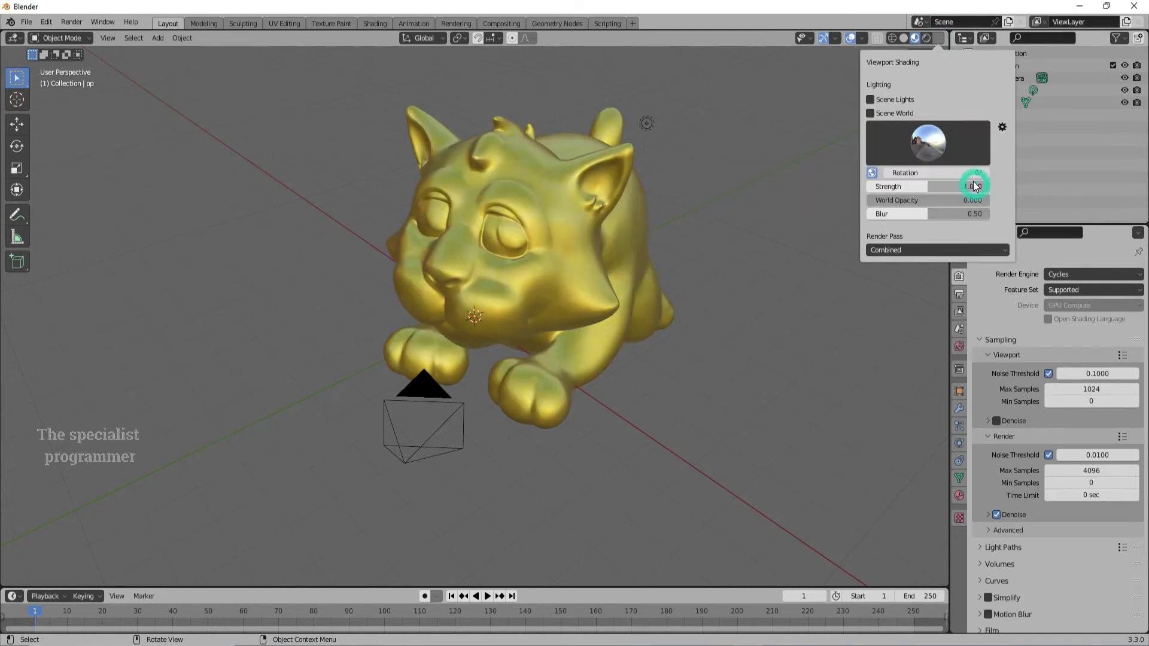
pyautogui.click(928, 144)
pyautogui.click(934, 186)
pyautogui.click(929, 150)
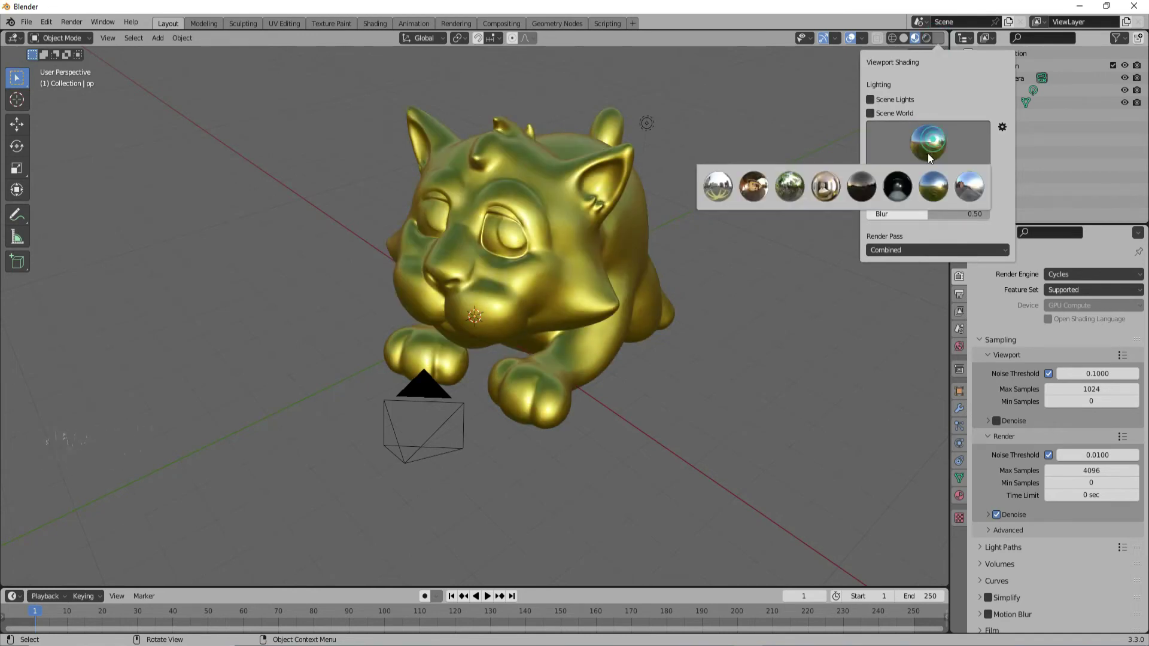
pyautogui.click(907, 187)
pyautogui.click(926, 148)
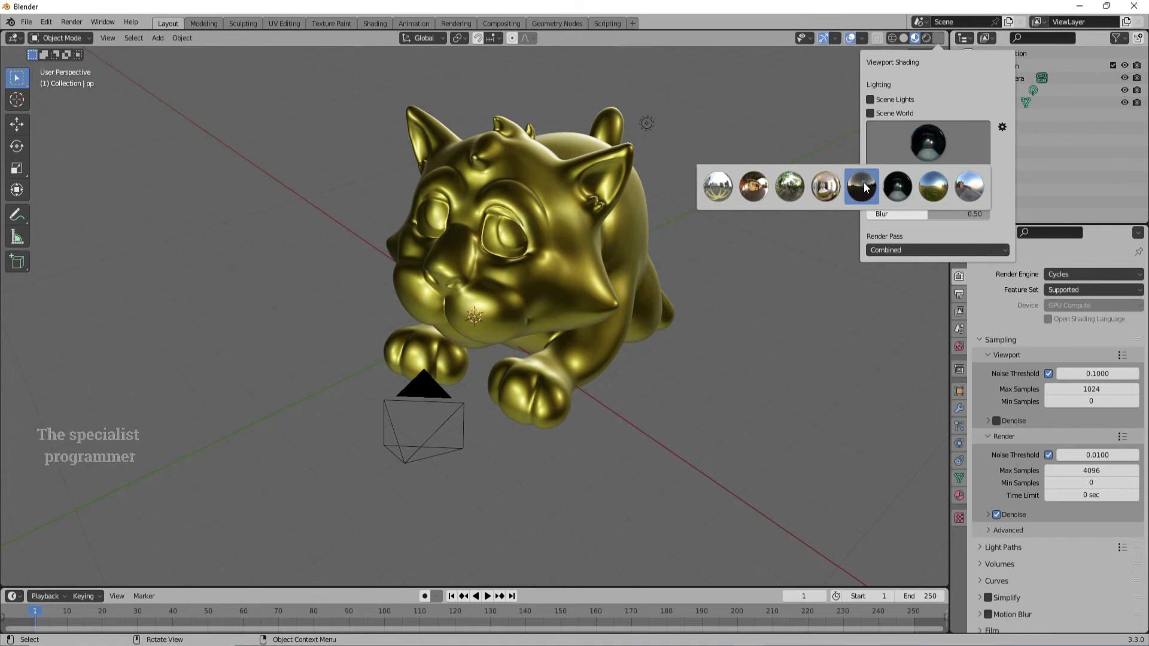
pyautogui.click(864, 187)
pyautogui.click(919, 142)
pyautogui.click(823, 187)
pyautogui.click(920, 140)
pyautogui.click(762, 181)
pyautogui.click(926, 143)
pyautogui.click(719, 188)
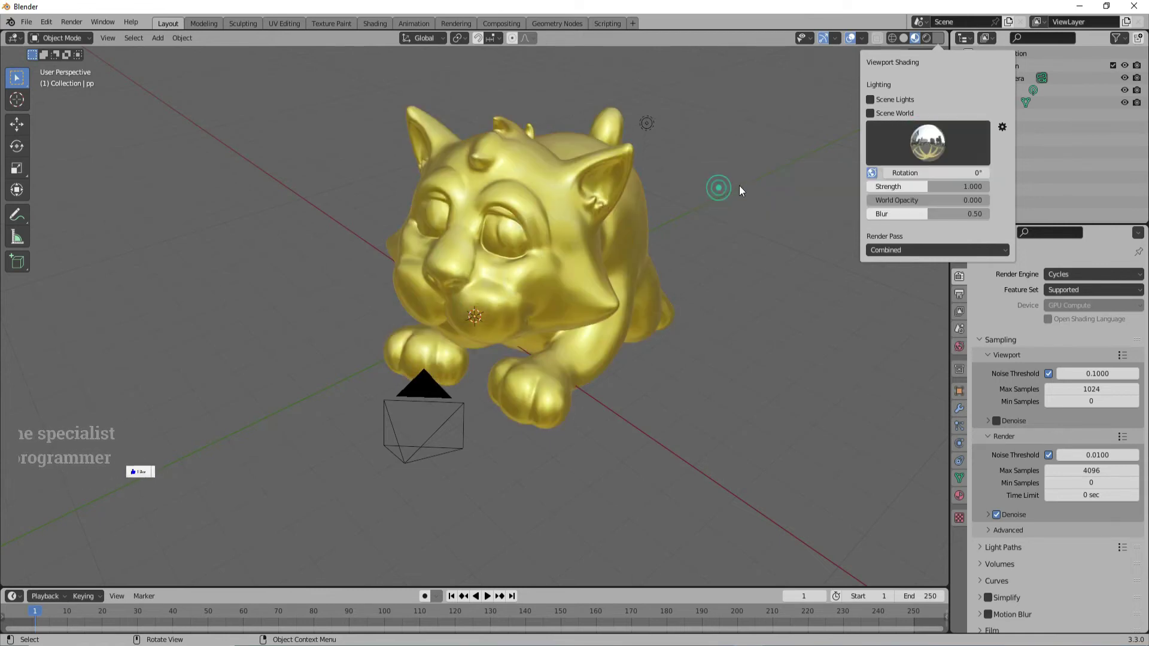
# - Switch to Rendered view, add a Sun light and move it up beside the cat
pyautogui.click(927, 38)
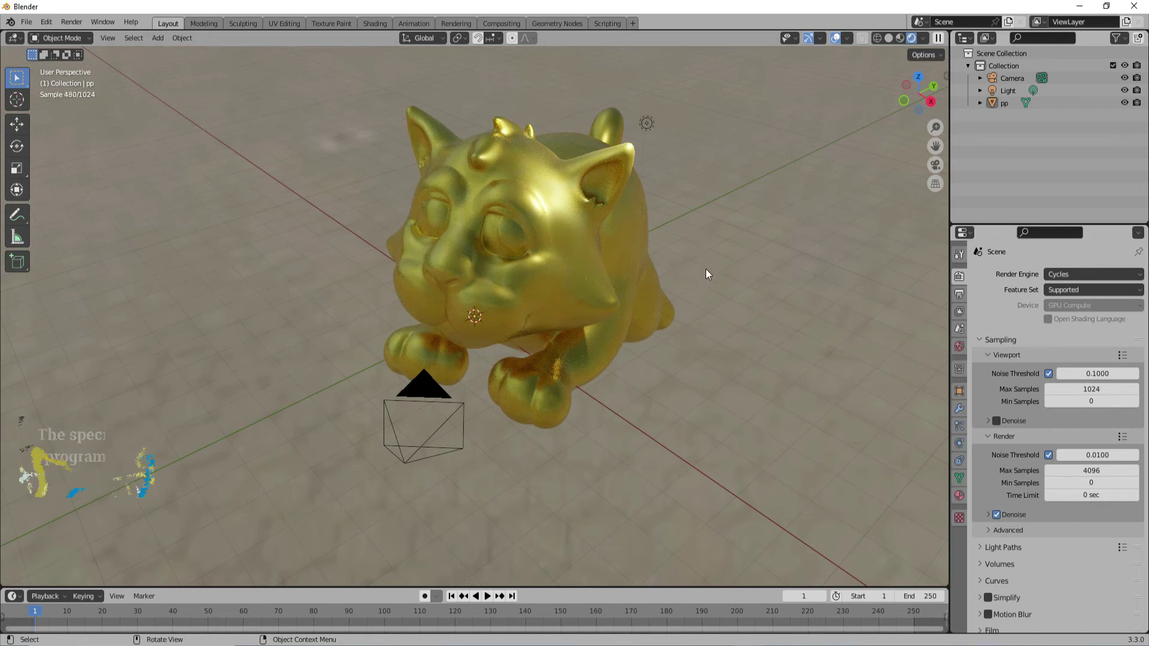
pyautogui.click(151, 38)
pyautogui.moveTo(174, 206)
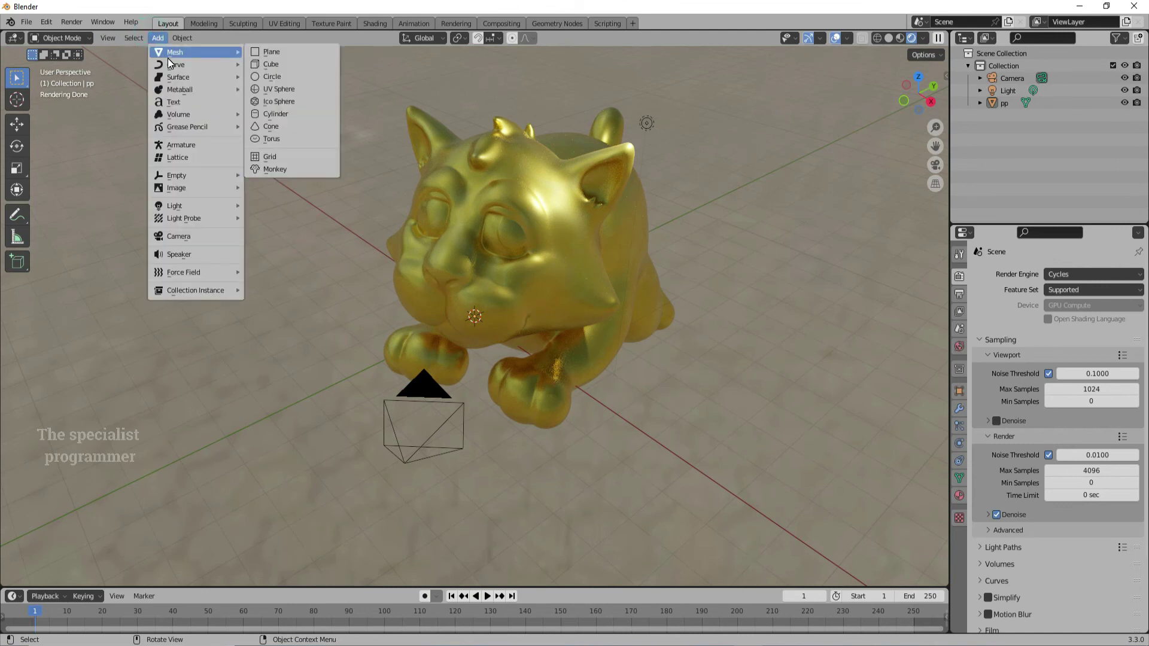
pyautogui.click(269, 219)
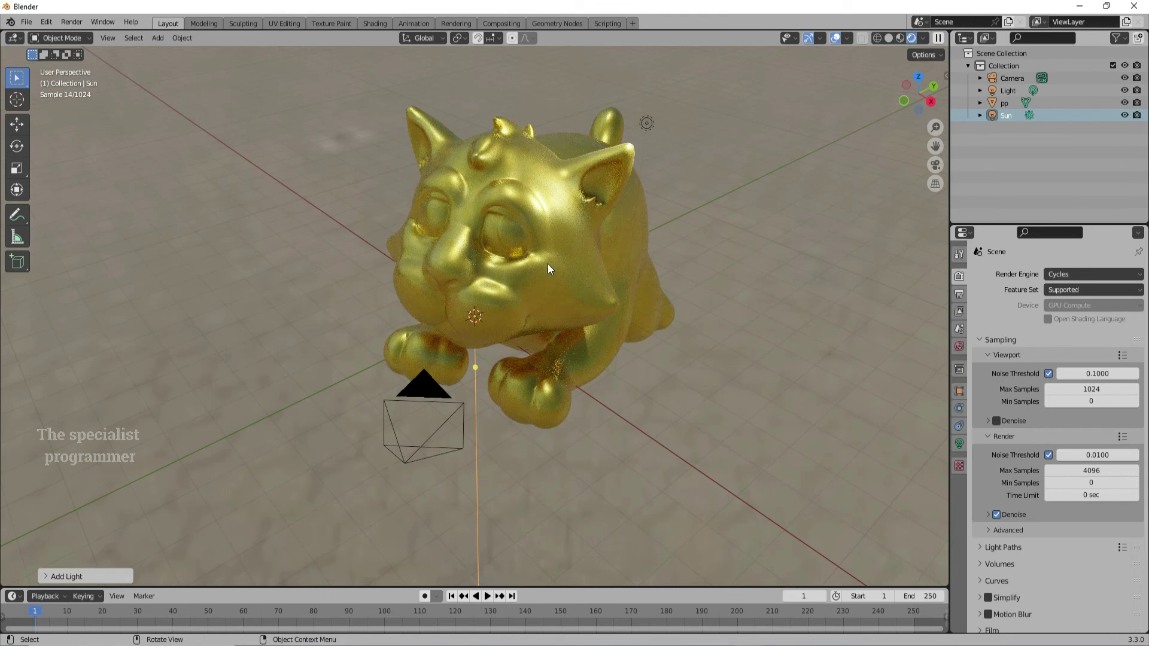
pyautogui.click(17, 124)
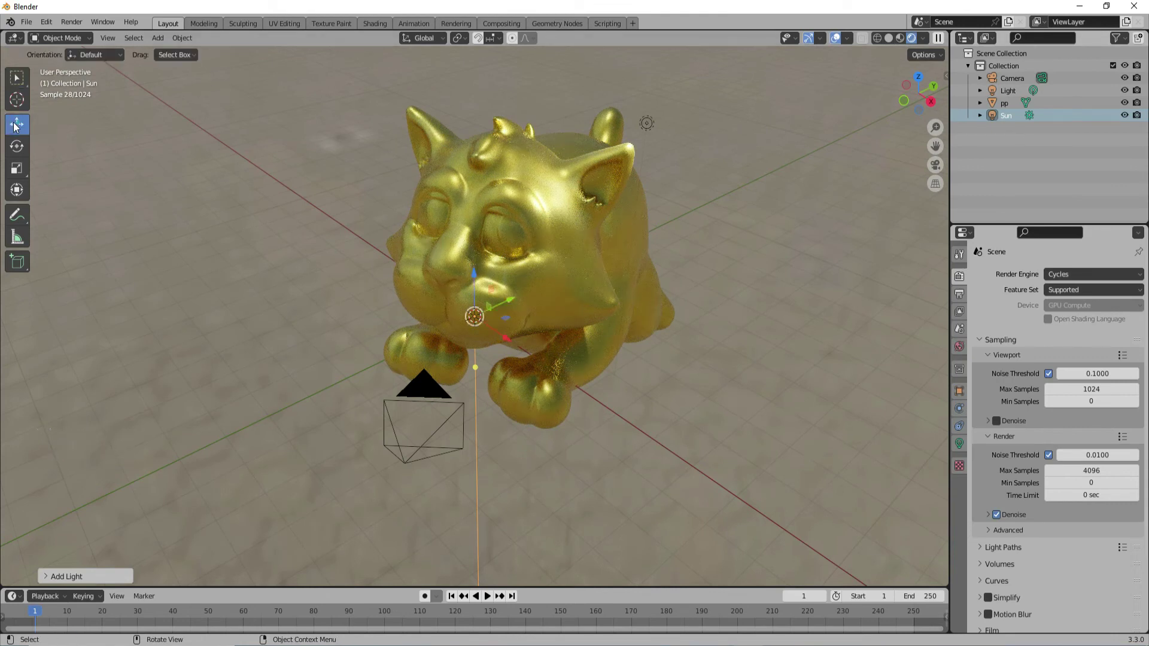
pyautogui.moveTo(472, 279)
pyautogui.mouseDown()
pyautogui.moveTo(506, 101)
pyautogui.moveTo(310, 154)
pyautogui.moveTo(367, 232)
pyautogui.moveTo(345, 159)
pyautogui.mouseUp()
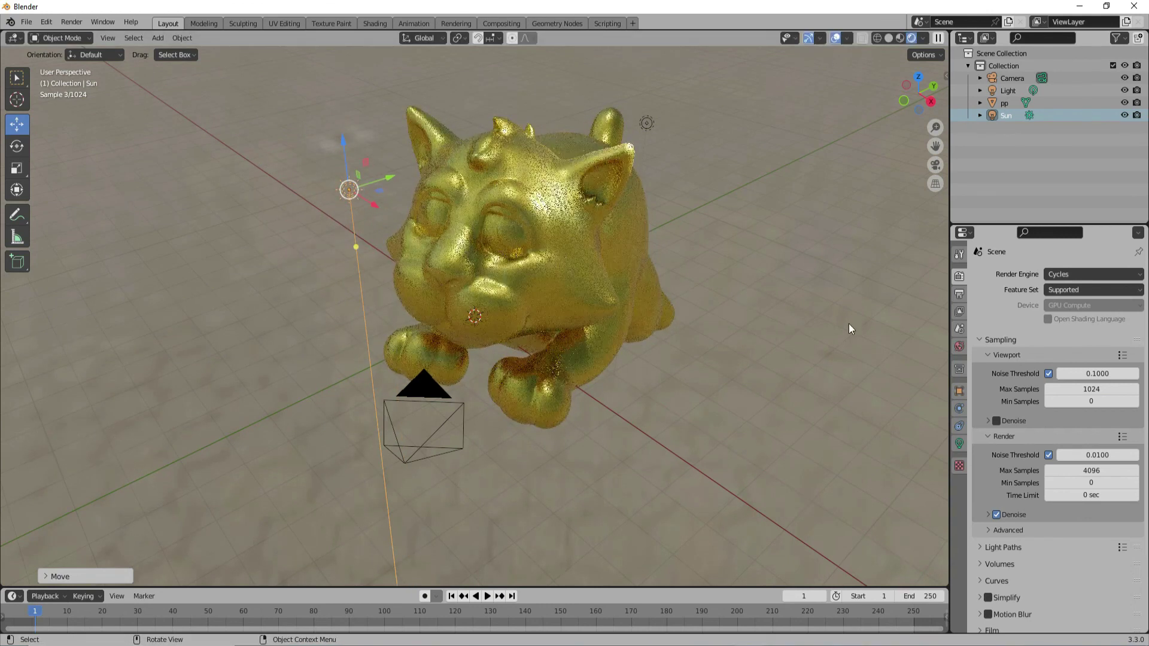
# - Set the Sun light's Strength to 10 and return to Material Preview shading
pyautogui.click(960, 443)
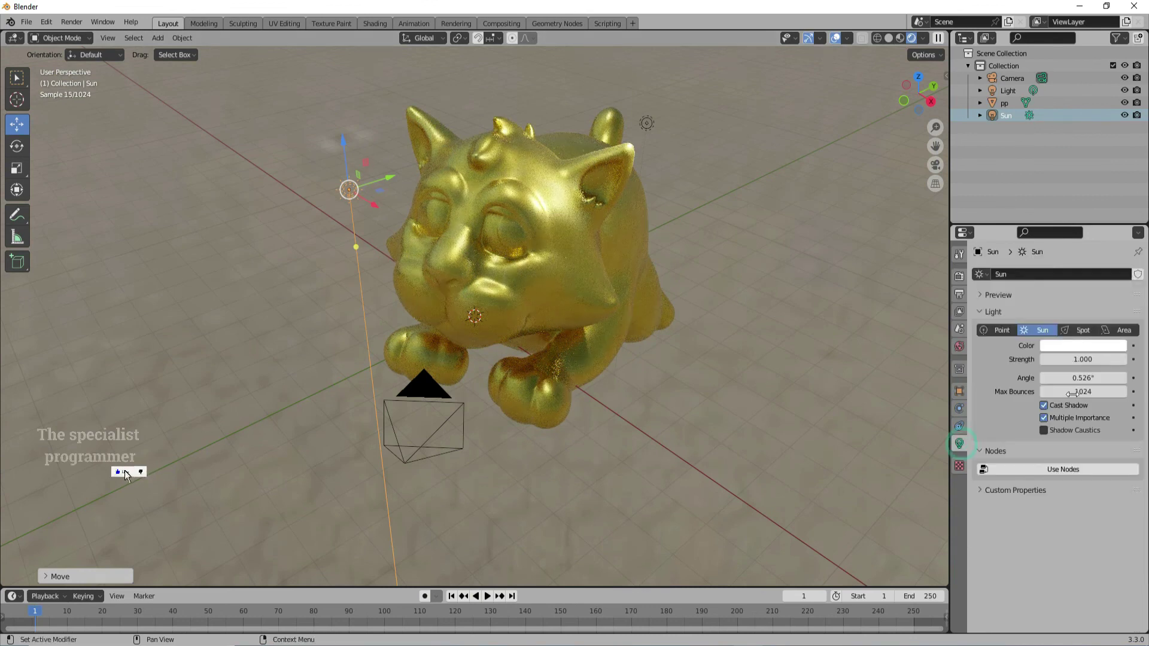
pyautogui.click(1081, 358)
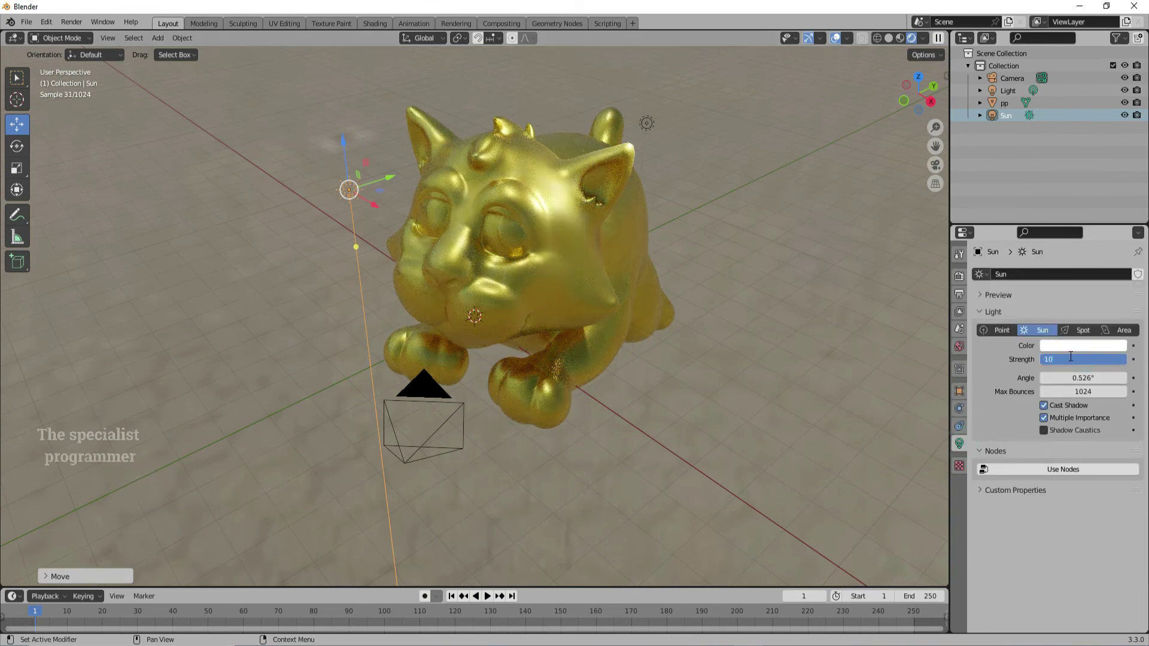
pyautogui.press('Return')
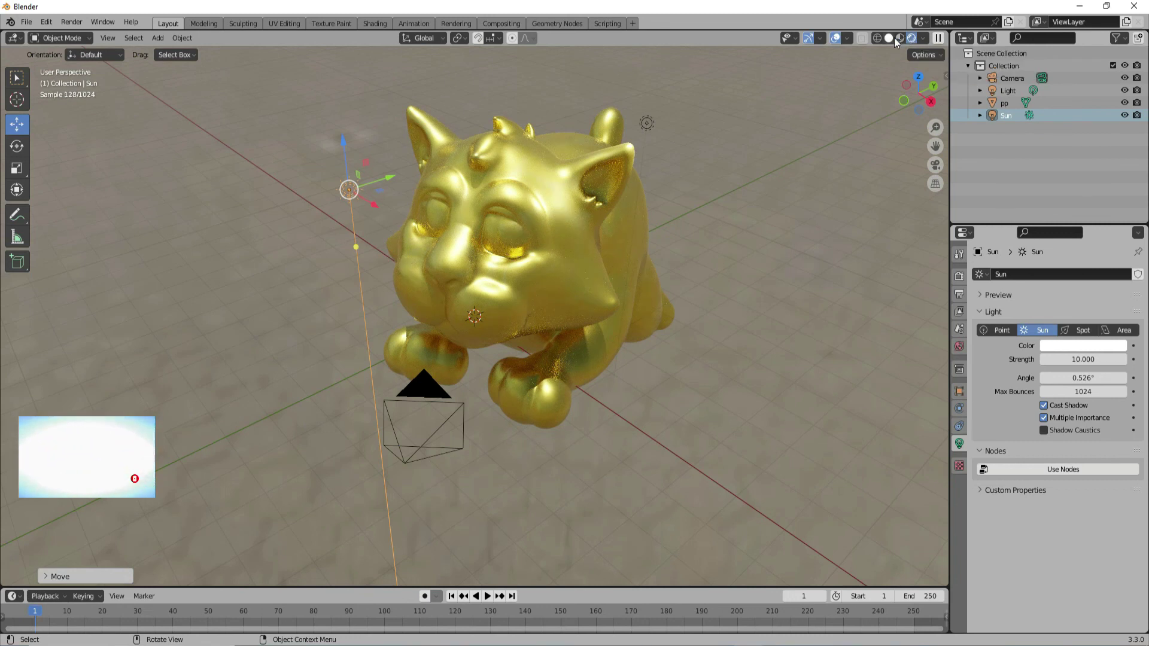
pyautogui.click(922, 38)
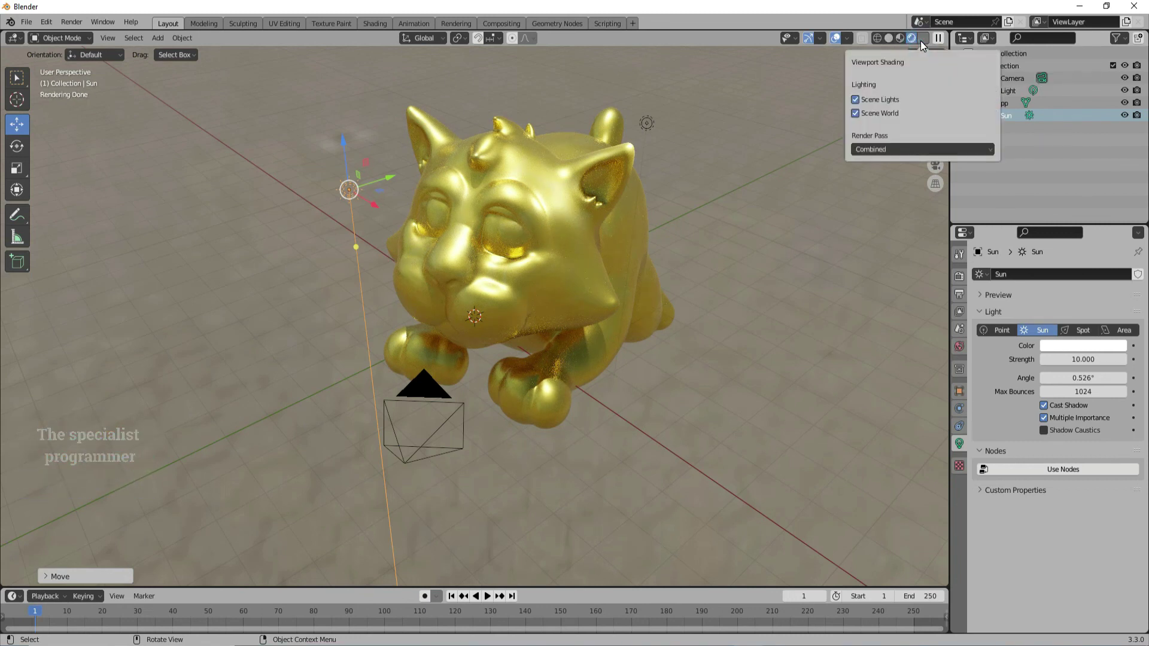
pyautogui.click(901, 38)
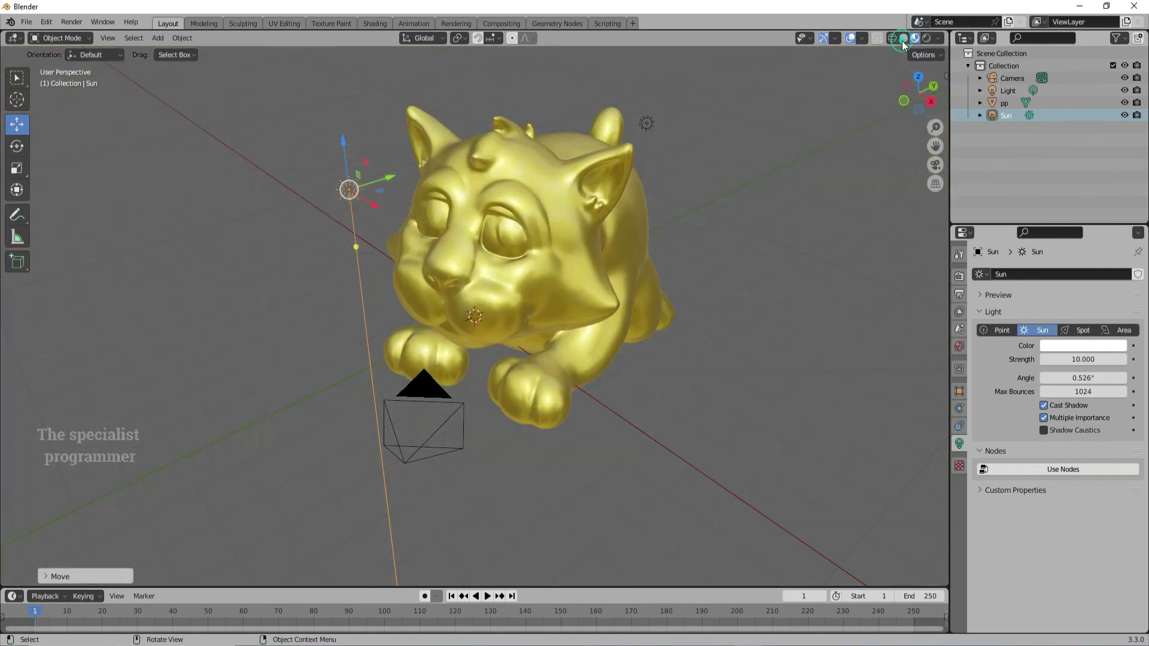
# - Try preview lighting HDRIs, settling on a bright, warm preset
pyautogui.click(940, 38)
pyautogui.click(914, 143)
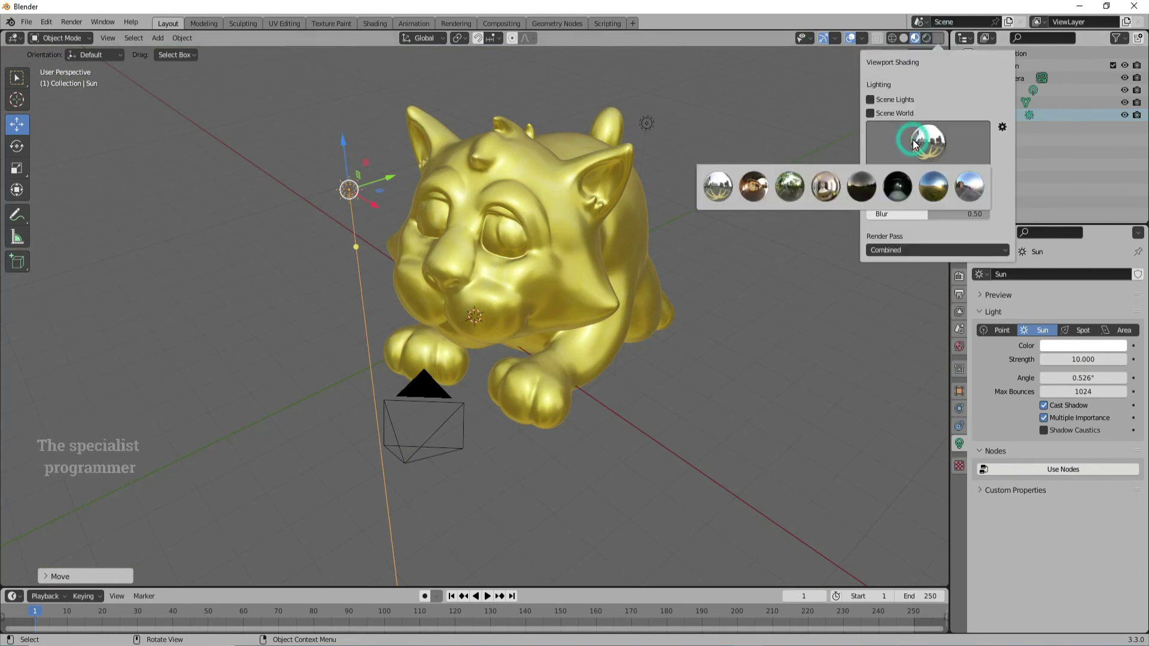
pyautogui.click(907, 185)
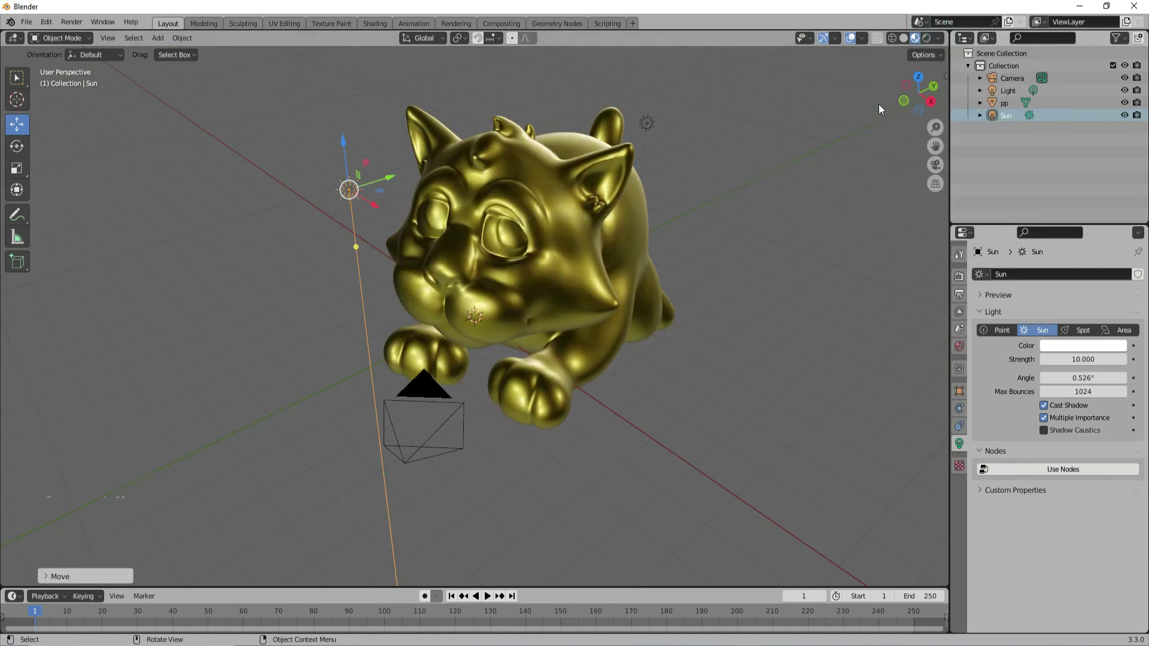
pyautogui.click(940, 38)
pyautogui.click(928, 143)
pyautogui.click(969, 176)
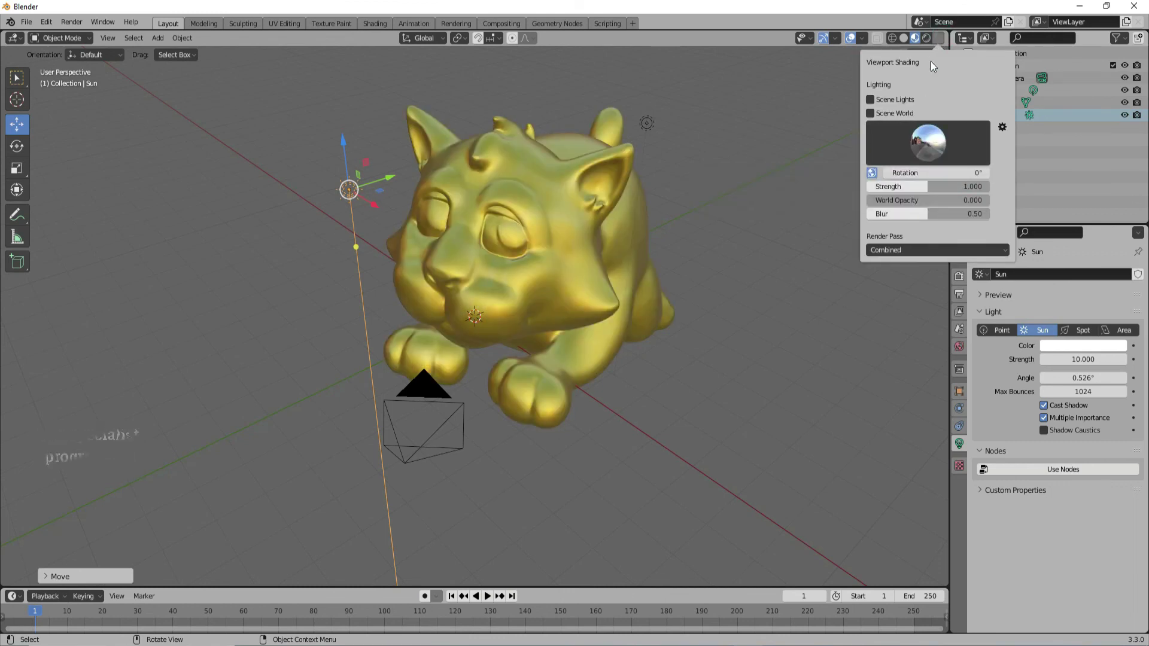
pyautogui.click(916, 139)
pyautogui.click(756, 188)
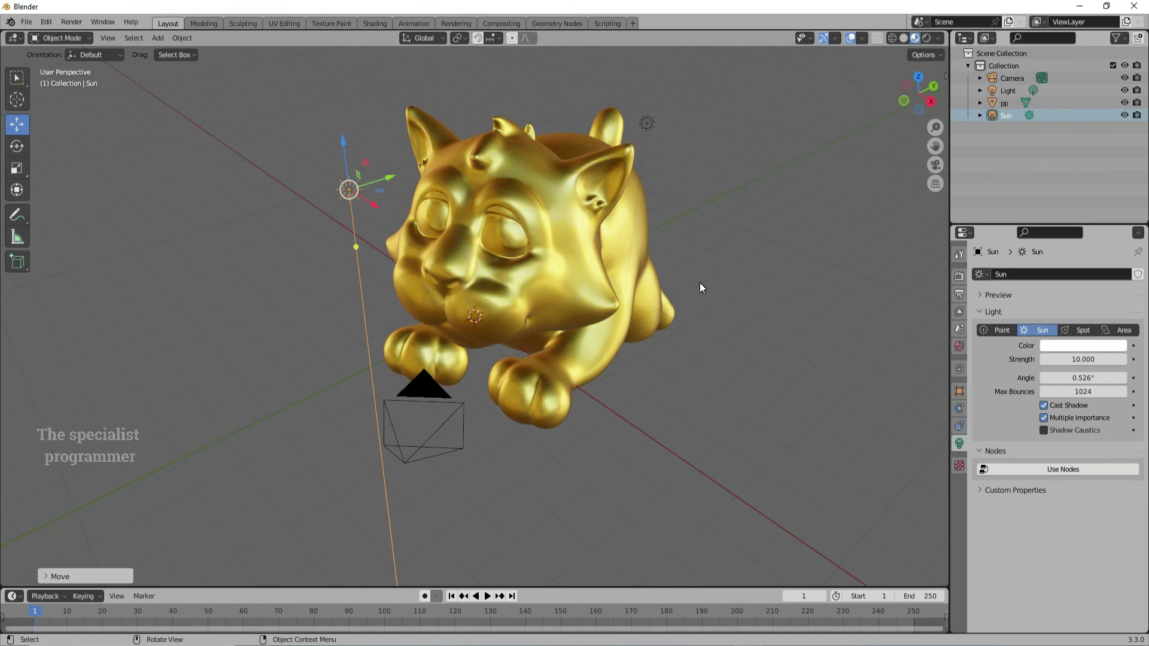